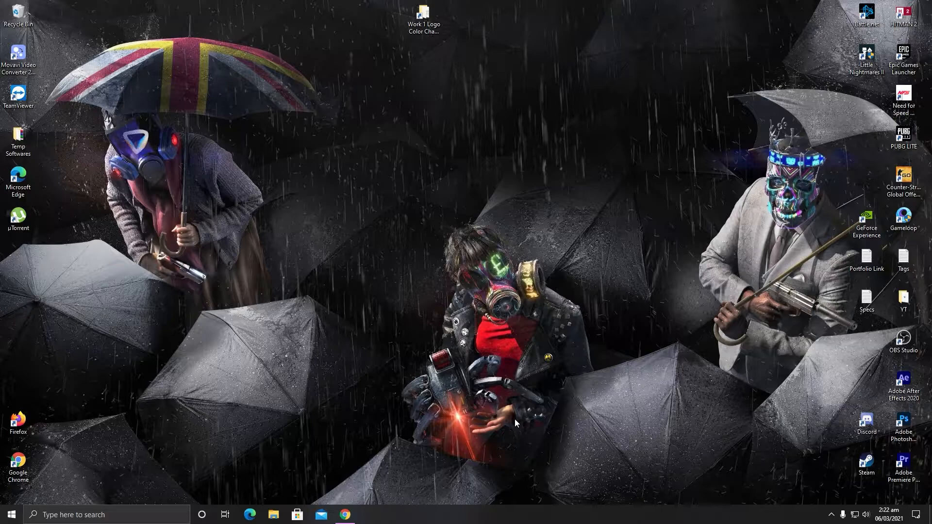
Step: Download obs-multi-rtmp.zip of release 0.2.5.3 via the Multiple RTMP outputs plugin page and open the downloaded archive
click(345, 514)
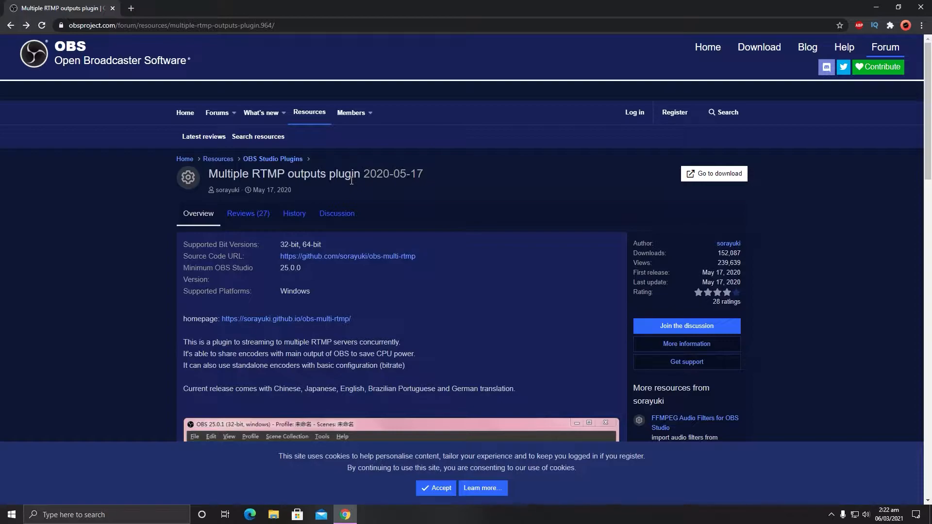
click(723, 178)
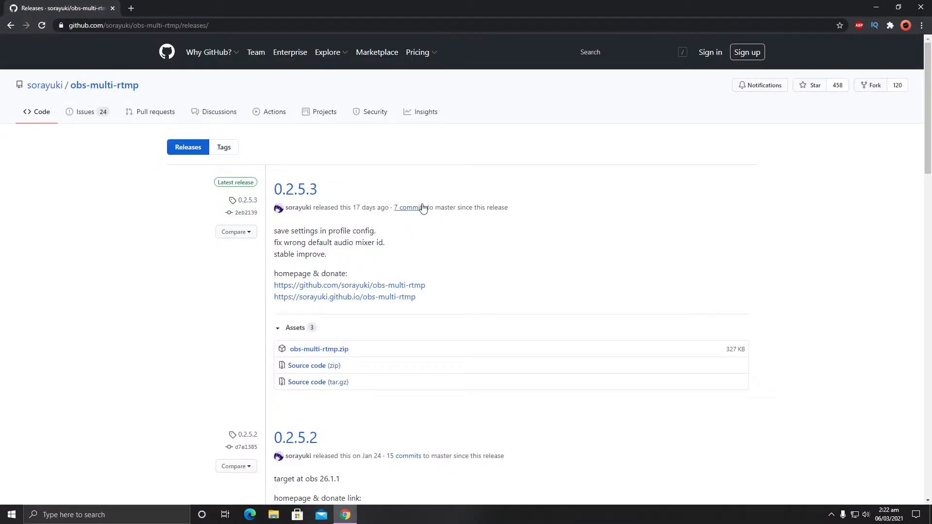
scroll(326, 204, down, 1)
scroll(326, 209, up, 1)
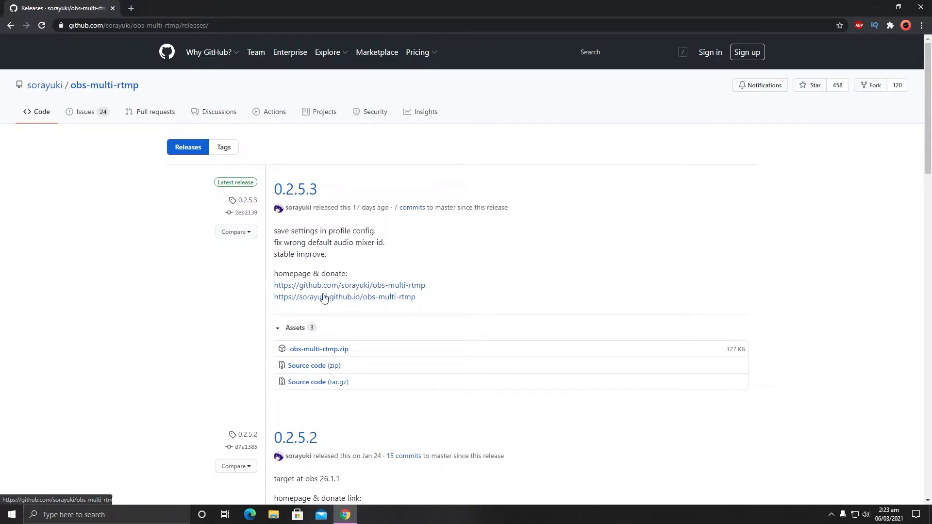
click(323, 354)
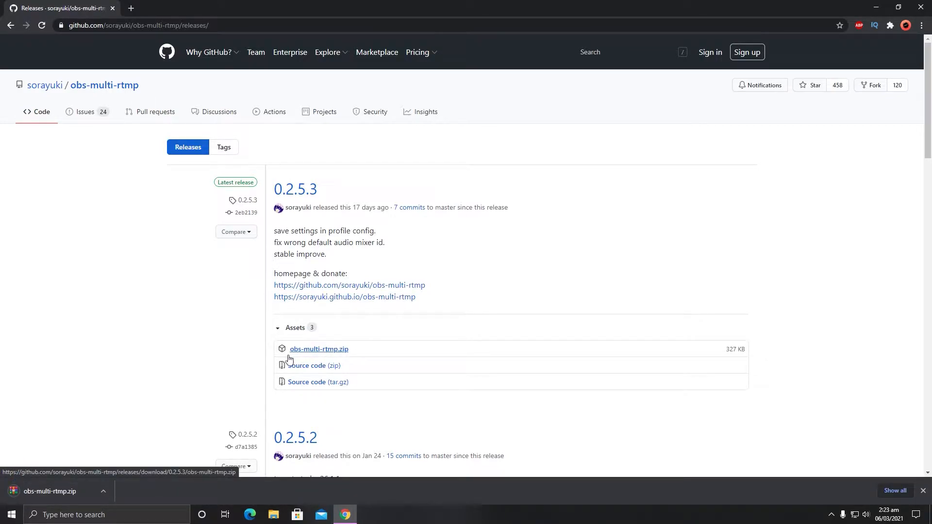
click(54, 492)
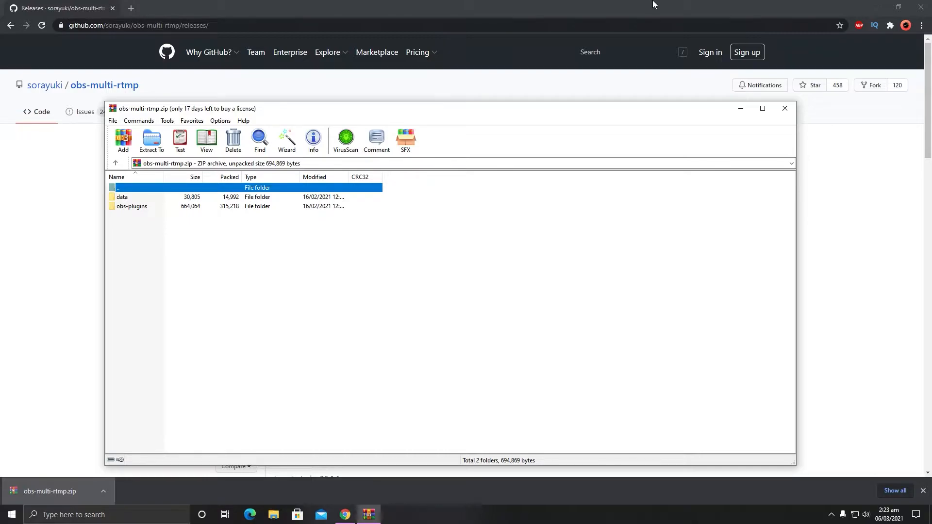
Step: Open the OBS Studio installation folder C:\Program Files\obs-studio and arrange its window so the plugin archive is visible too
click(876, 7)
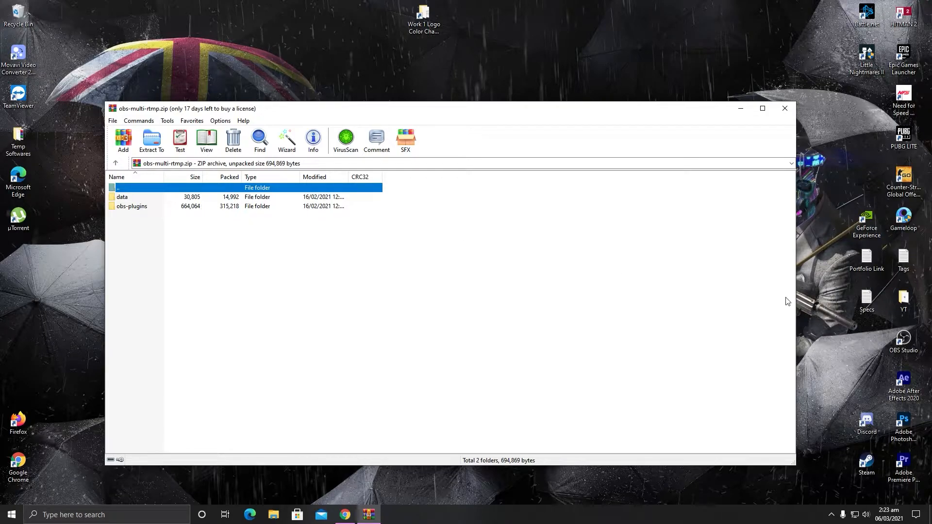
click(902, 344)
right_click(901, 346)
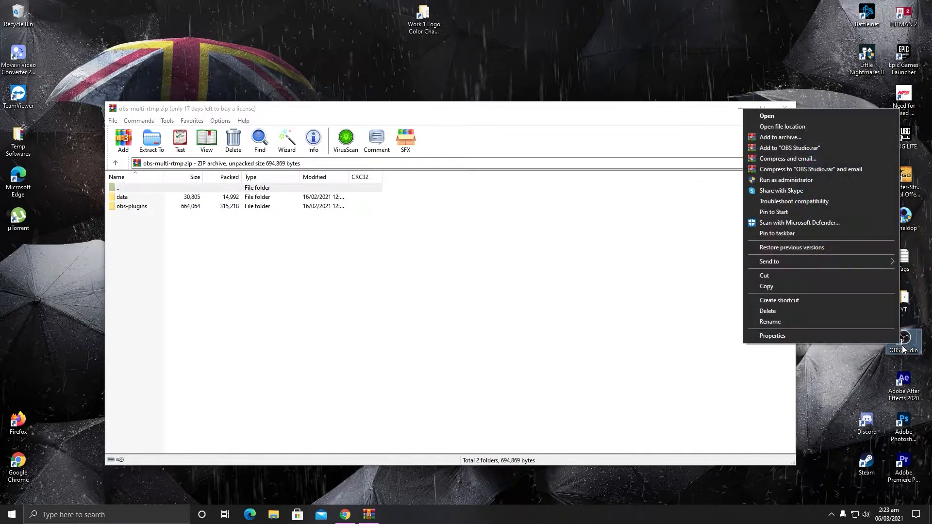
click(797, 128)
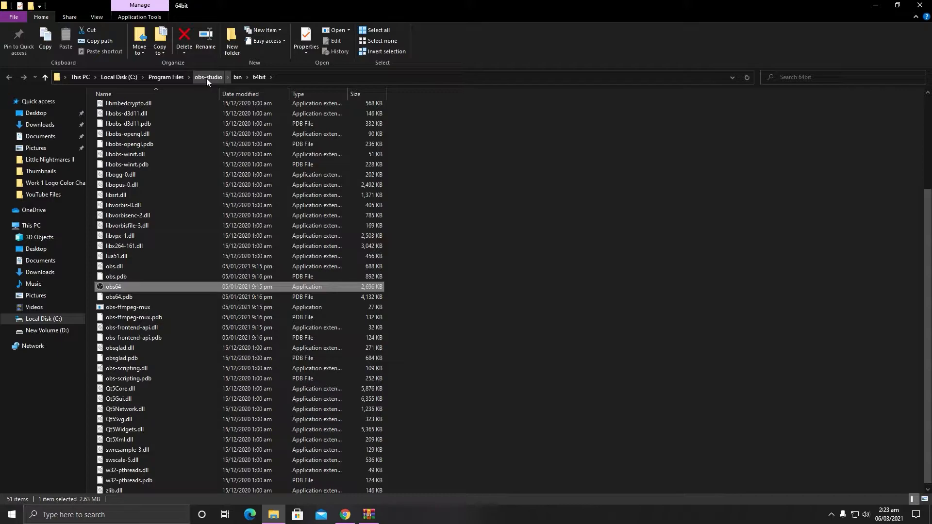
click(207, 79)
click(138, 120)
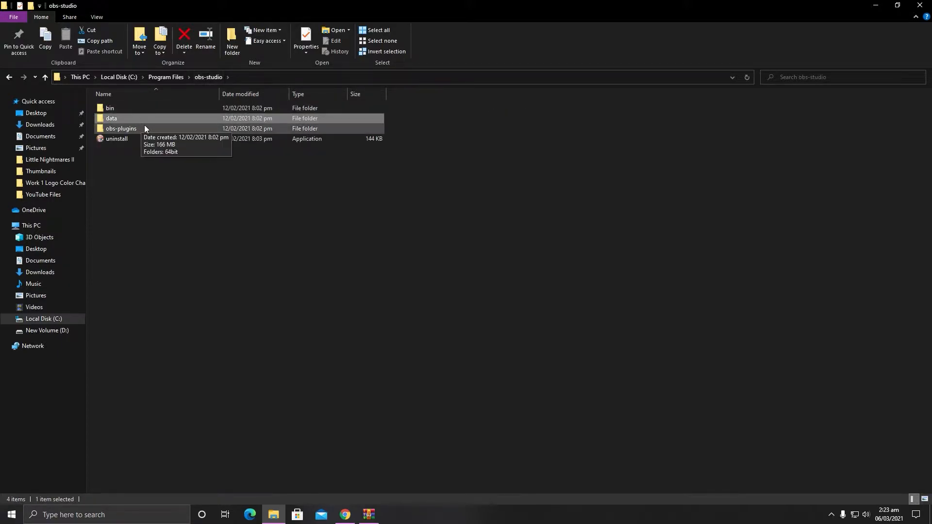
click(145, 128)
drag(266, 6, 616, 160)
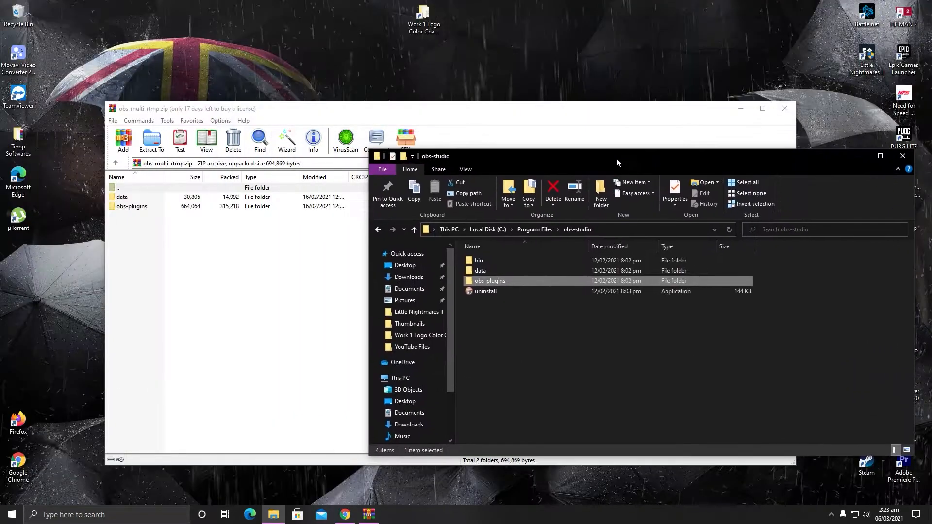
click(154, 238)
drag(163, 243, 138, 201)
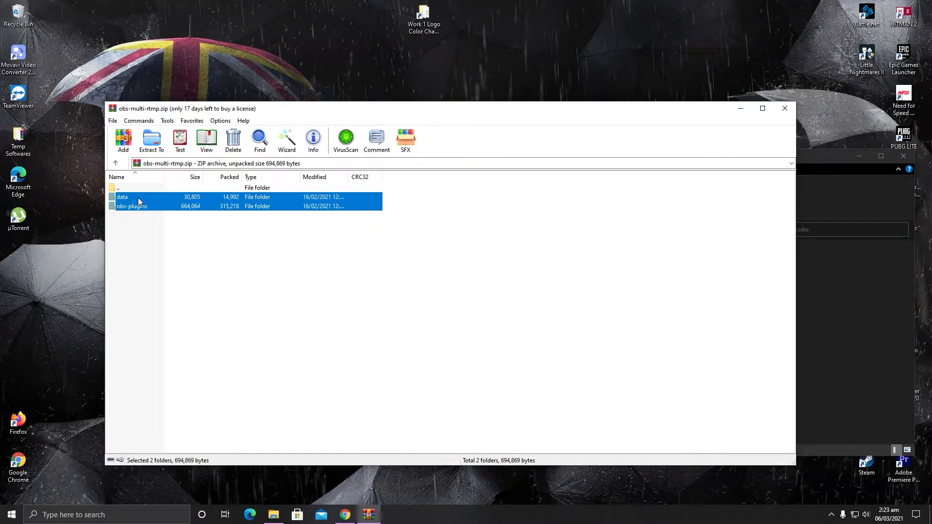
click(855, 342)
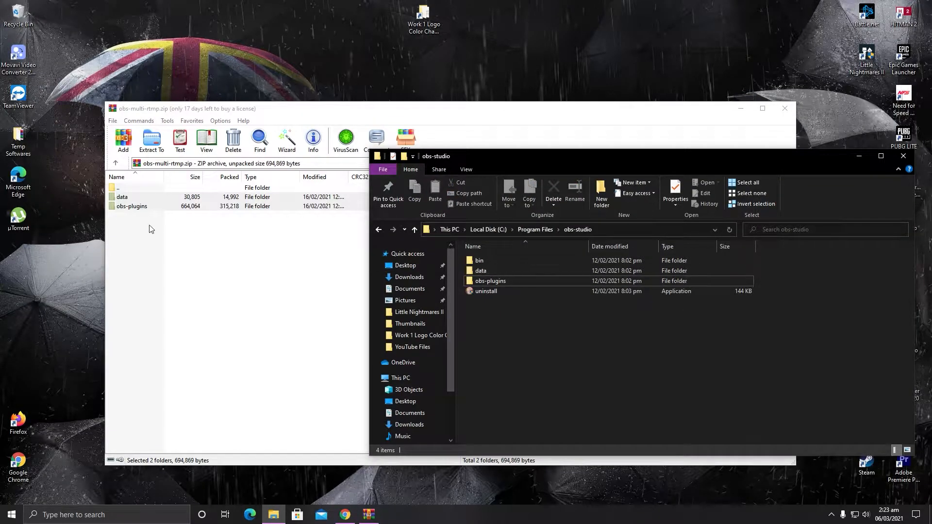
click(130, 191)
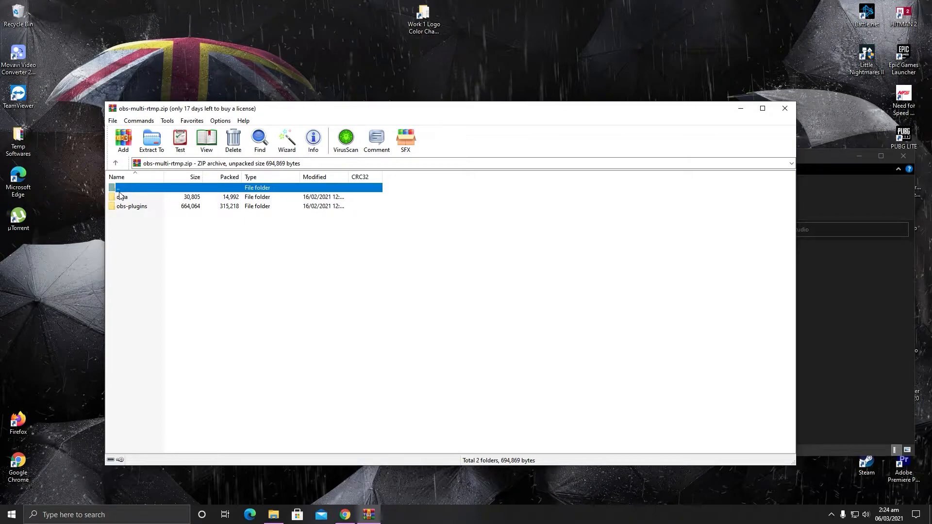
Step: Extract the whole plugin archive into C:\Program Files\obs-studio and allow WinRAR to make changes to the device
click(152, 141)
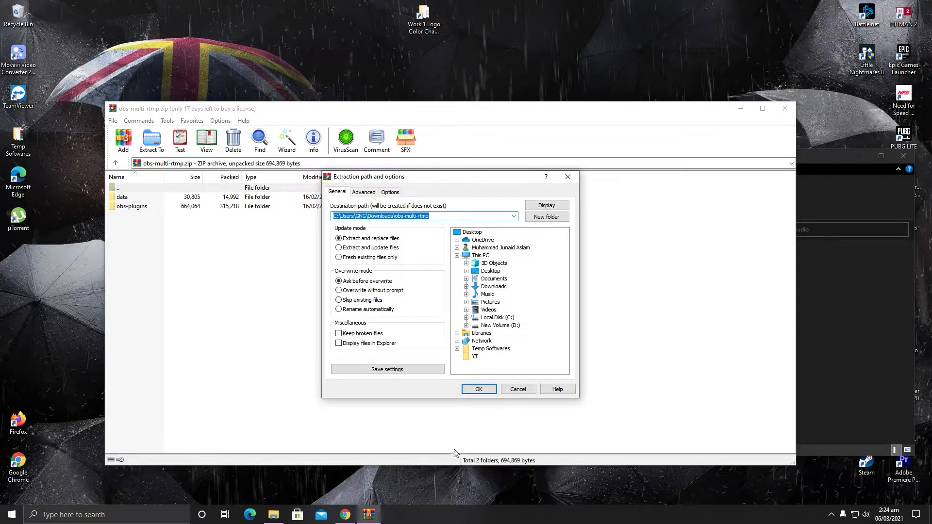
click(817, 318)
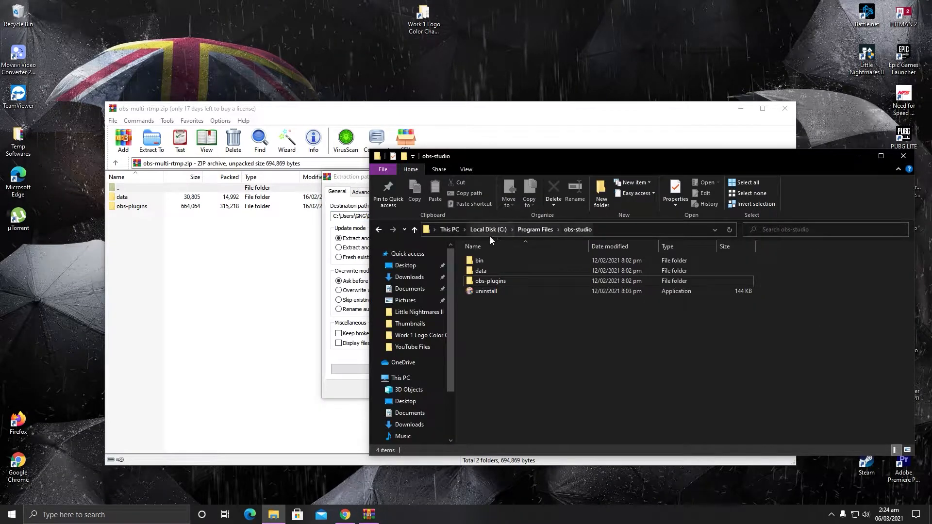
click(584, 232)
click(623, 298)
click(614, 234)
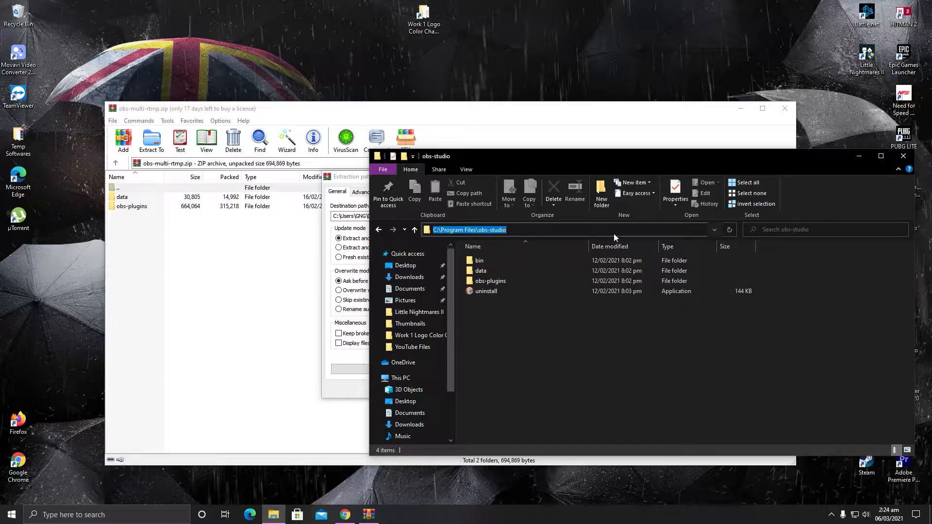
click(339, 178)
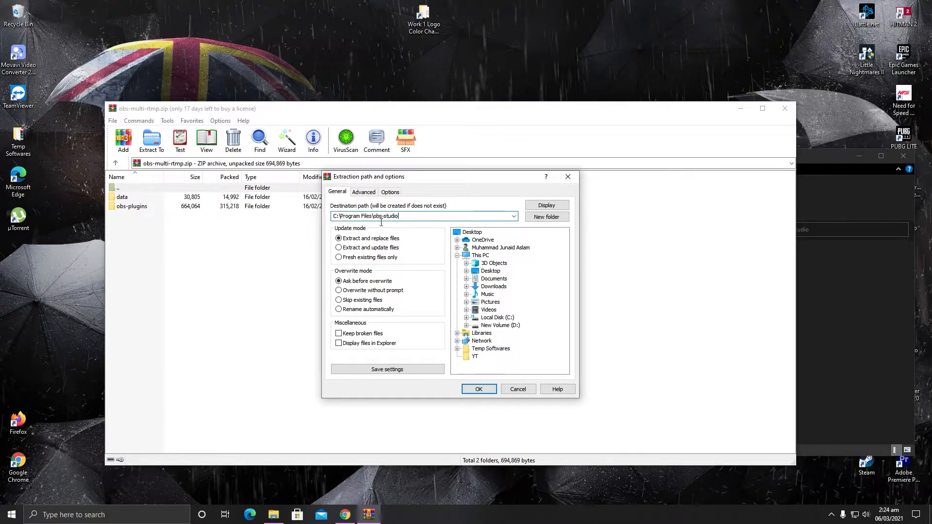
click(479, 390)
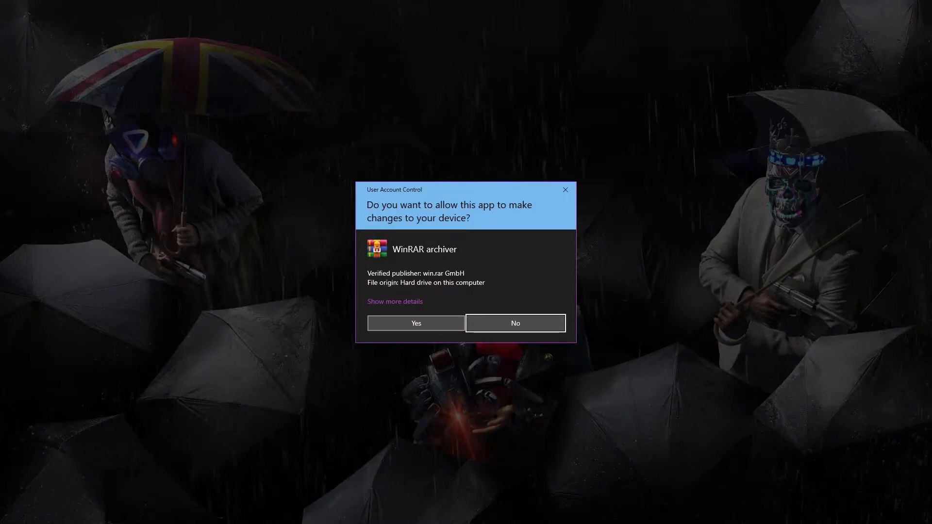
click(416, 324)
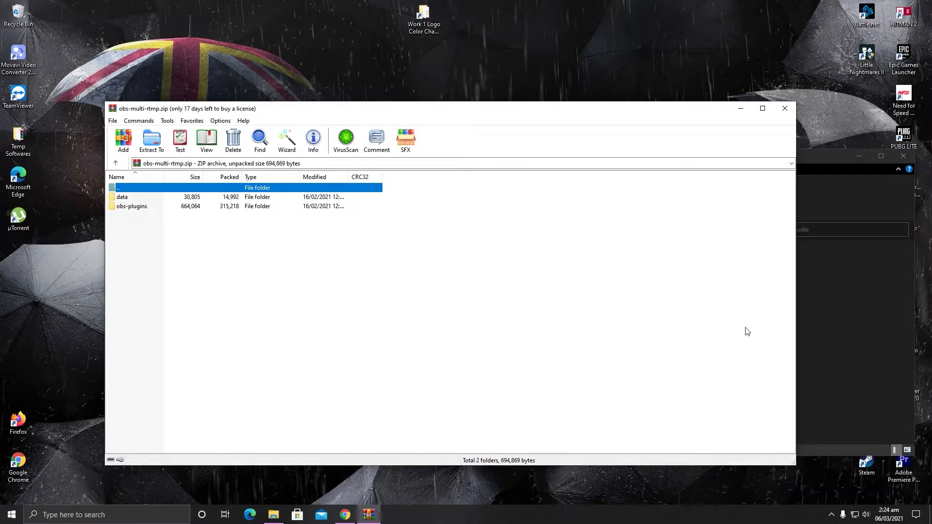
Step: Check the obs-plugins folder in the OBS Studio installation, and close the folder and archive windows
click(825, 337)
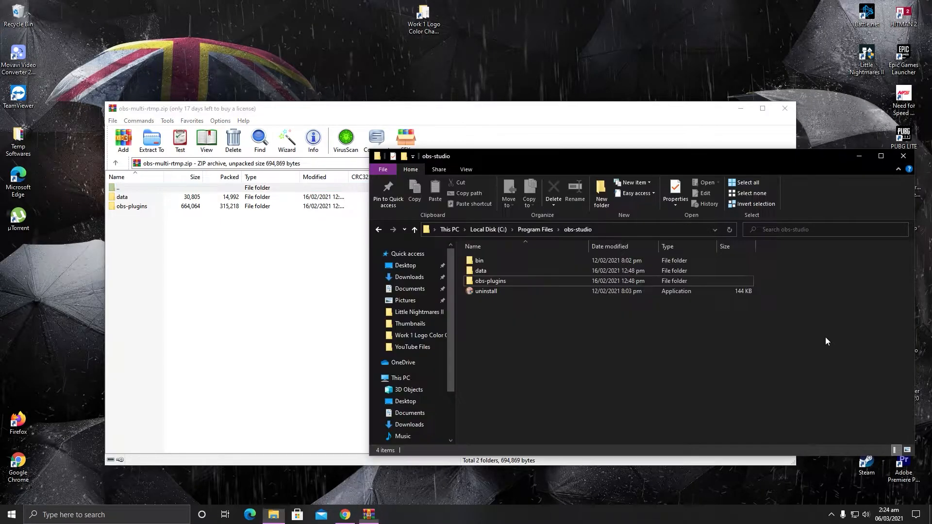
double_click(514, 285)
click(913, 155)
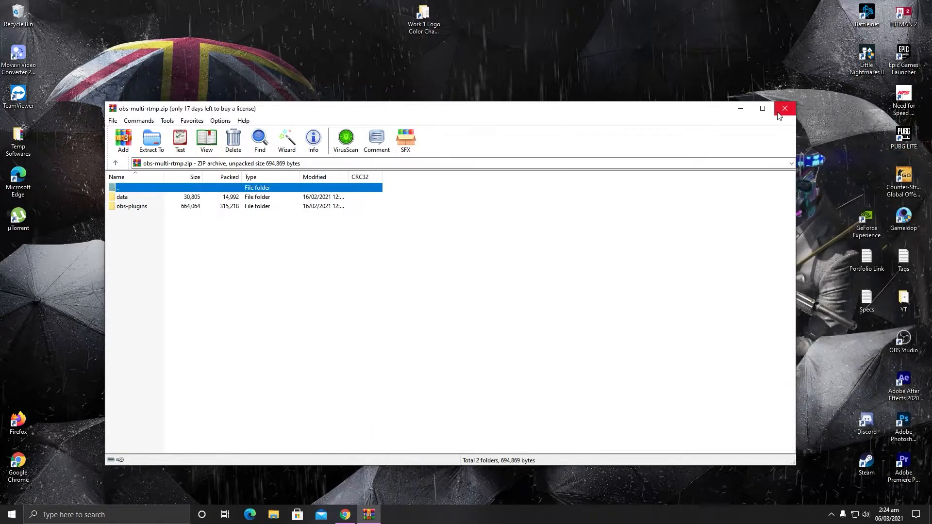
click(785, 108)
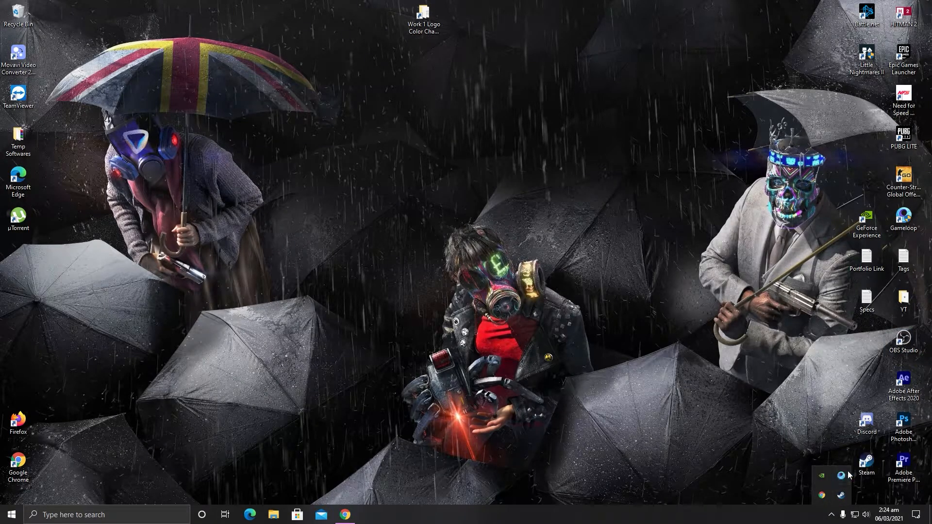
Step: Quit background apps from the system tray and look through the running processes in Task Manager
right_click(824, 494)
click(779, 487)
right_click(740, 514)
click(747, 482)
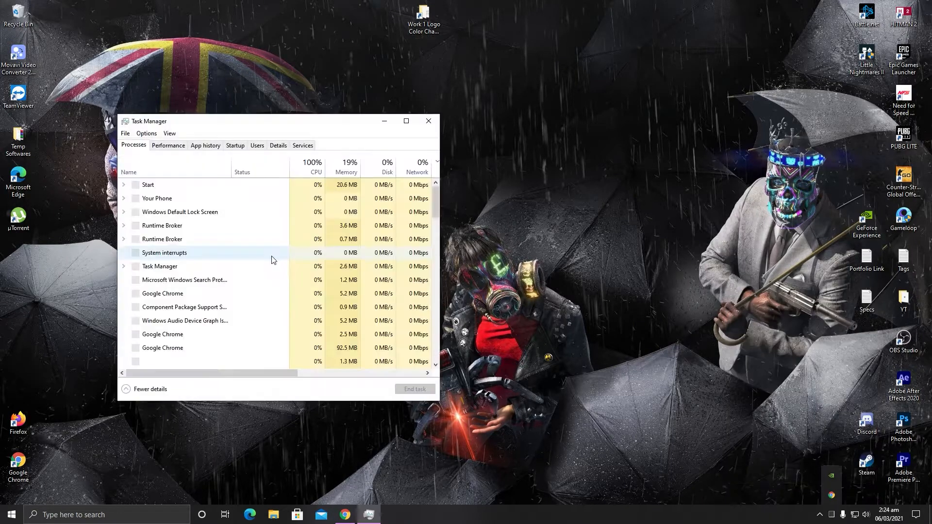
double_click(276, 122)
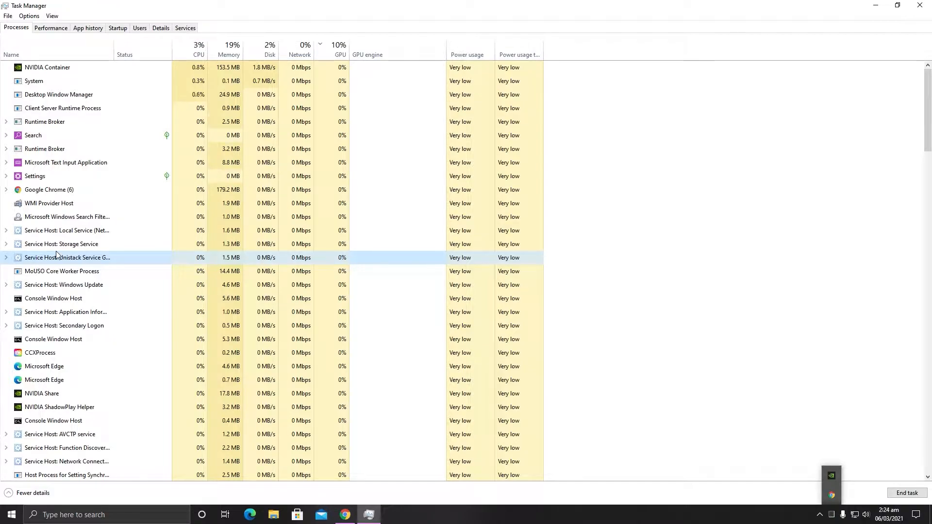
key(alt+z)
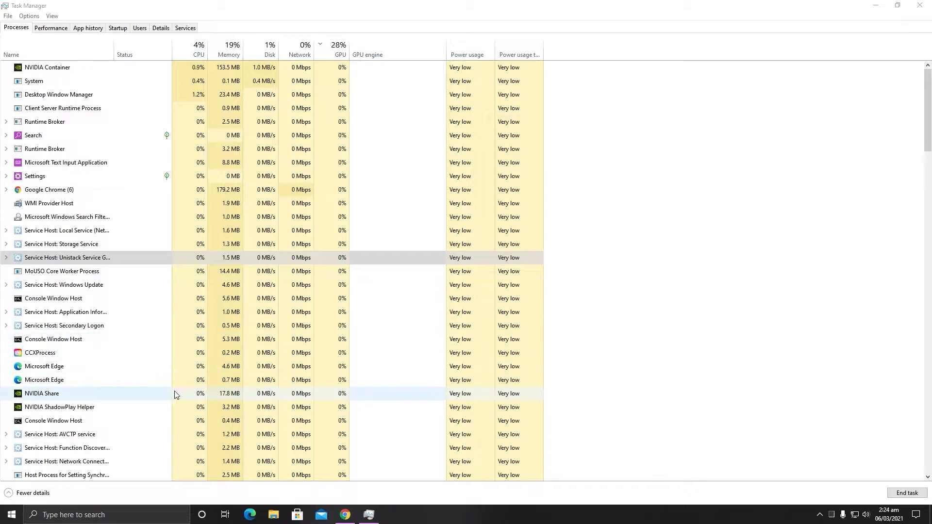
click(920, 5)
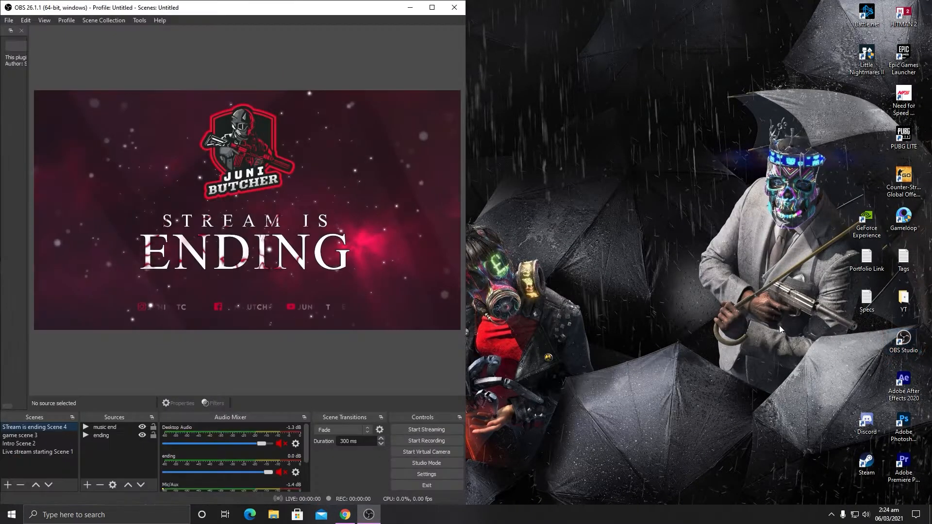
Step: Switch to OBS Studio, show the Multiple output dock and place it to the right of the preview
click(436, 7)
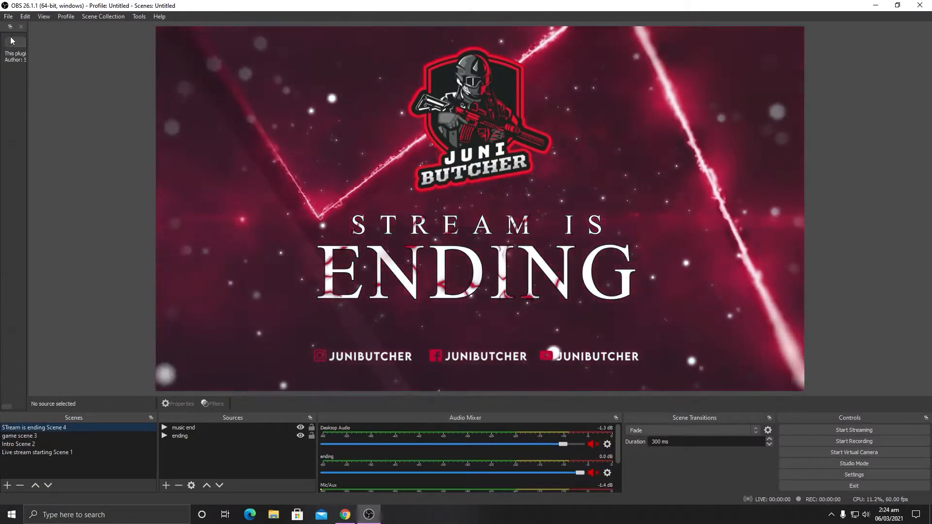
click(20, 27)
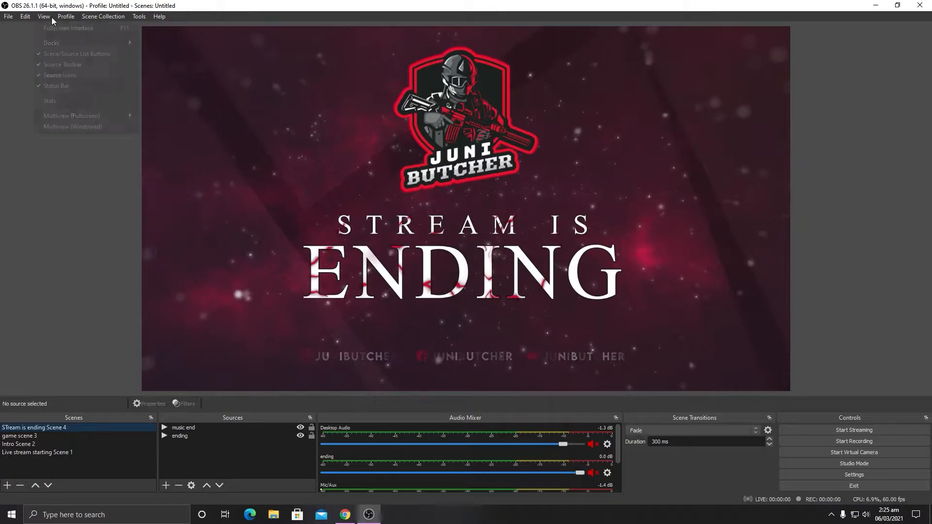
click(51, 16)
mouse_move(48, 45)
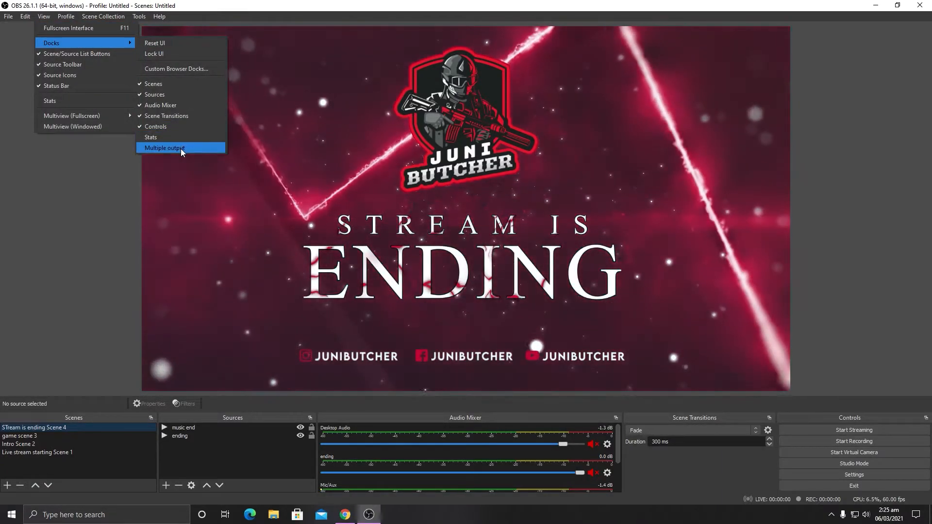
click(181, 149)
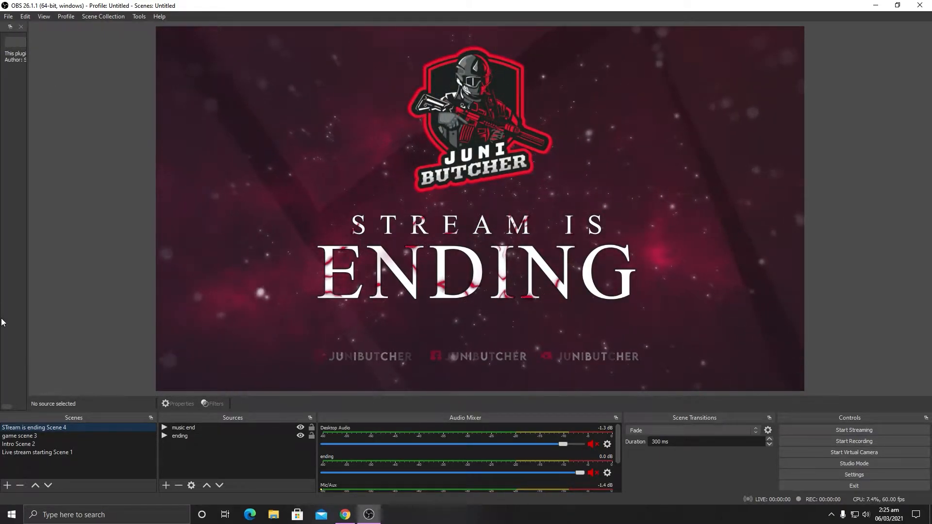
drag(33, 157, 47, 156)
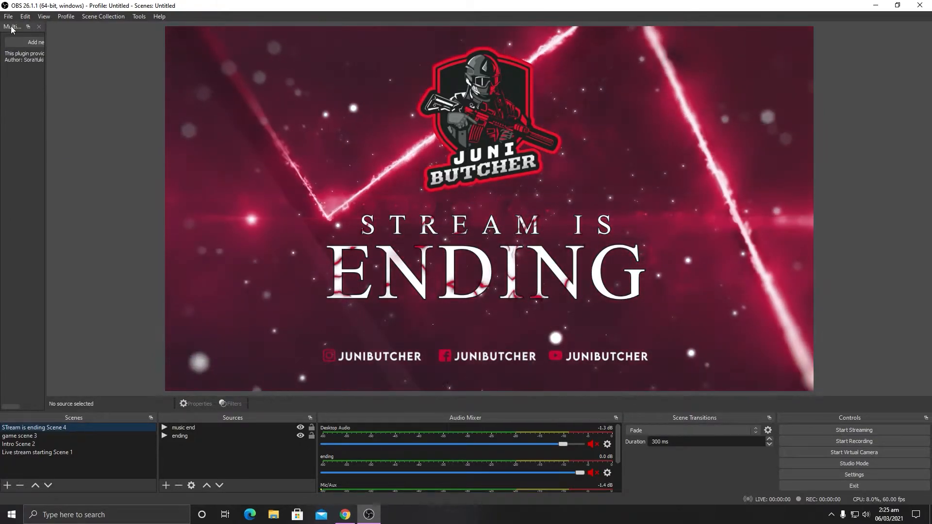
drag(15, 26, 732, 168)
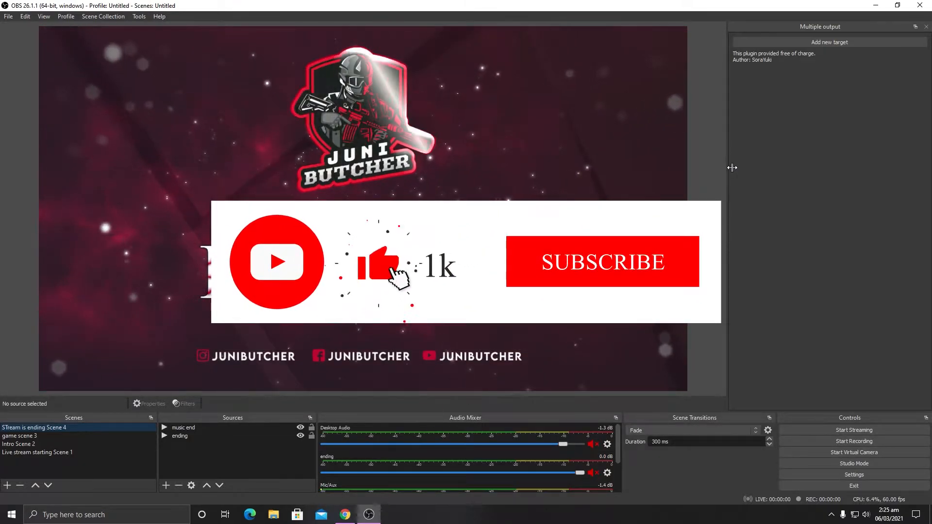
Step: Make Live stream starting Scene 1 the active scene
scroll(619, 457, down, 2)
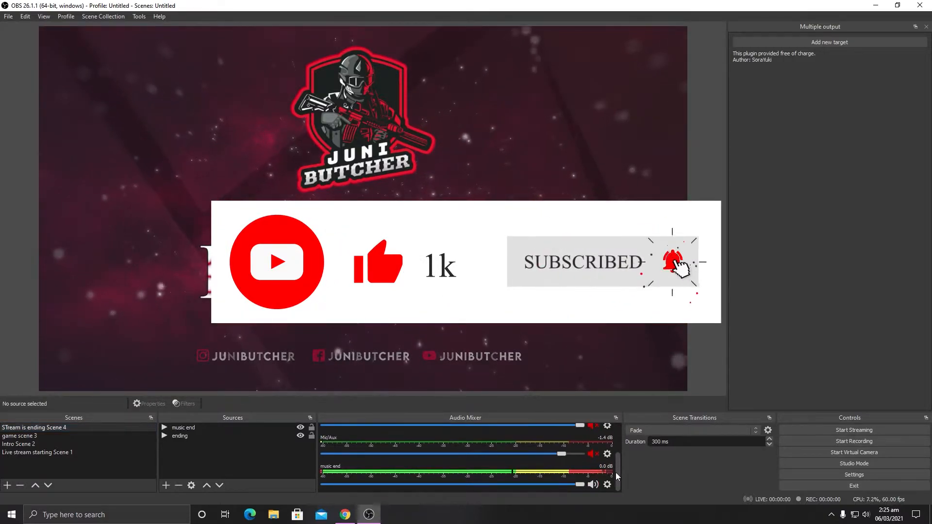
click(37, 452)
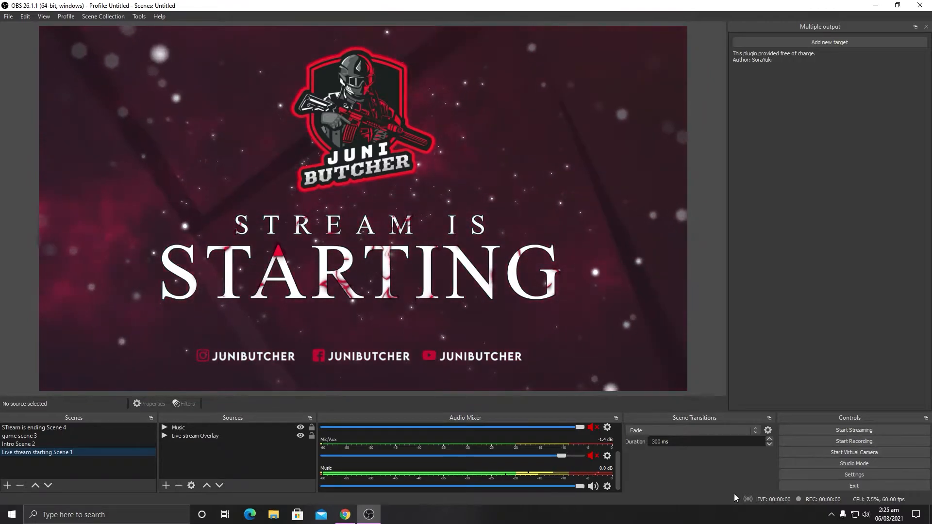
Step: Review the Output and Stream pages of the OBS settings, and close the settings without changes
click(844, 474)
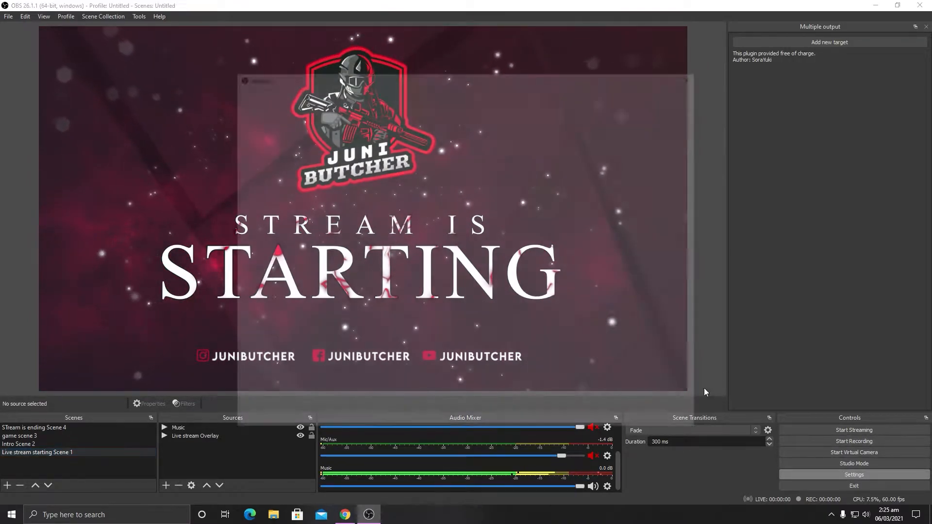
click(267, 139)
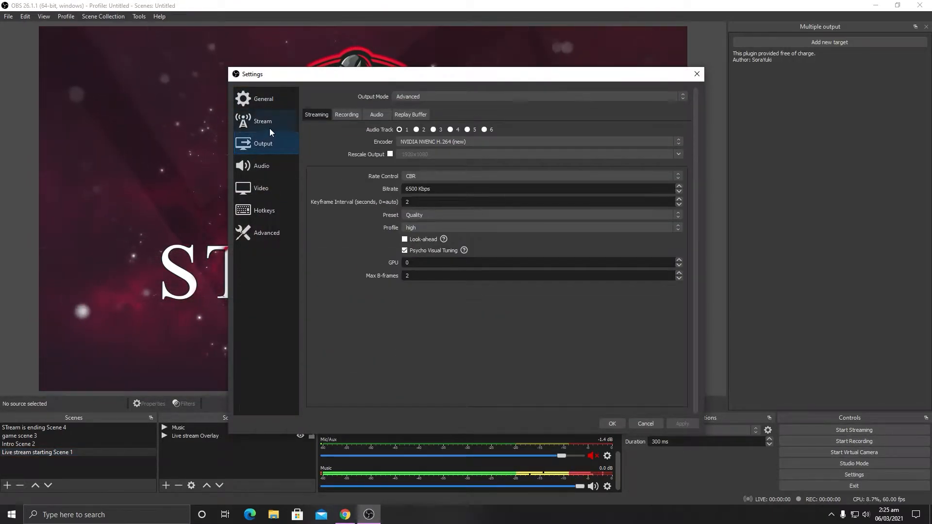
click(270, 127)
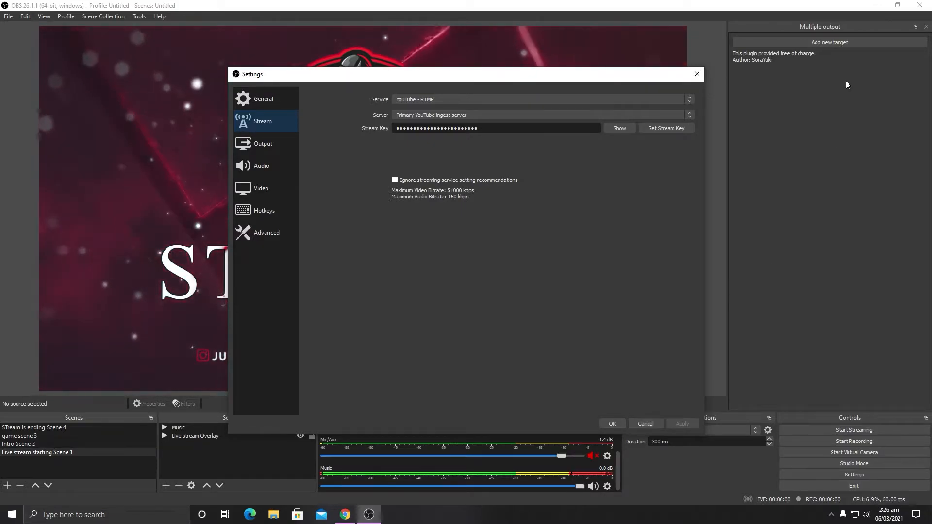
click(699, 75)
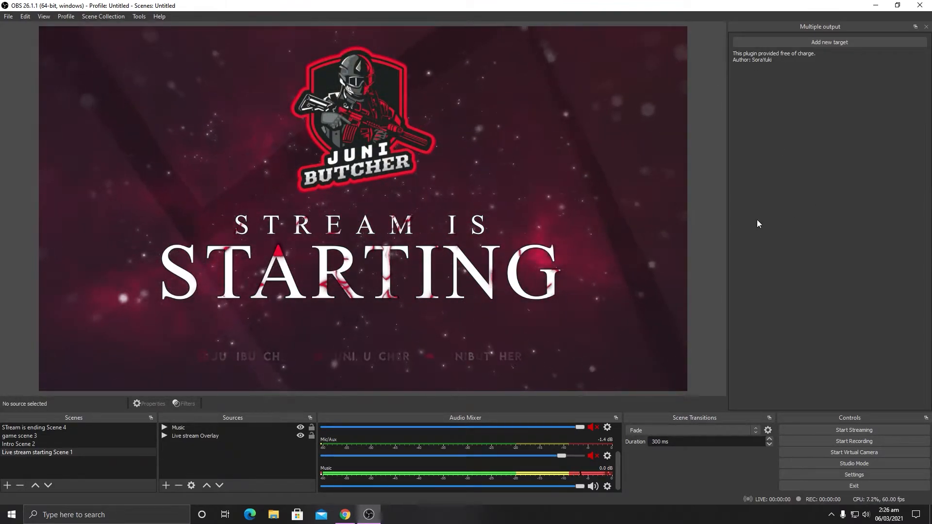
Step: Switch to Chrome, load facebook.com in a new tab and open the managed JUNI Butcher page
mouse_move(344, 521)
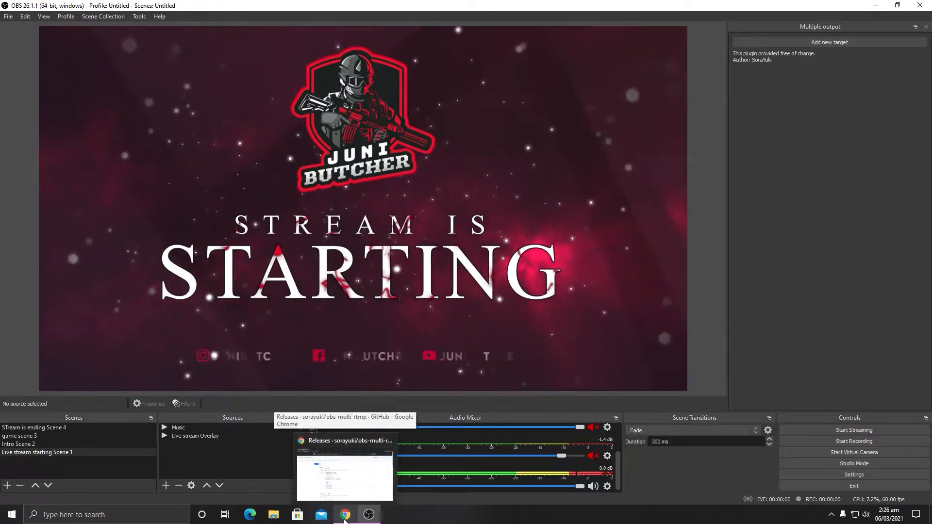
click(345, 518)
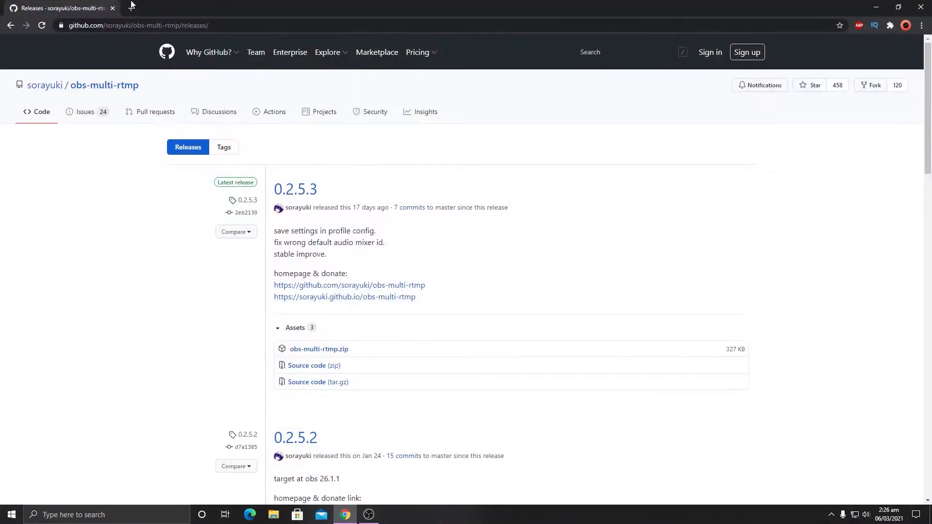
click(132, 8)
text(facebook.com)
key(Return)
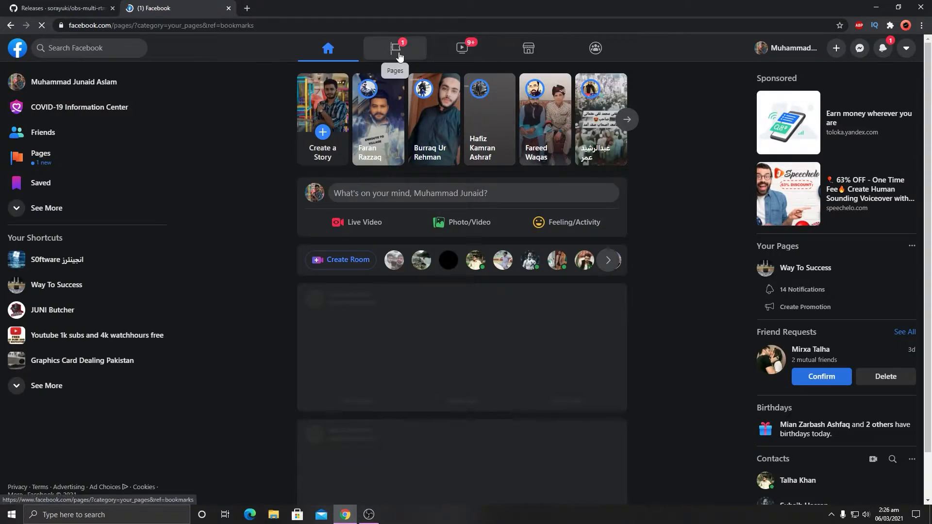
click(398, 53)
click(392, 138)
click(335, 121)
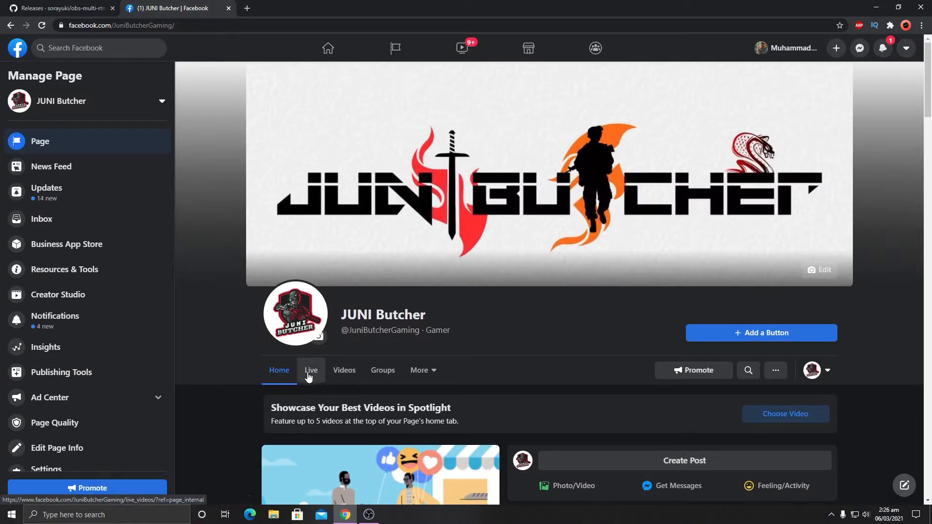
Step: Look over the page's past live videos, and open the Live Dashboard under Creative Tools in Creator Studio
scroll(219, 294, down, 1)
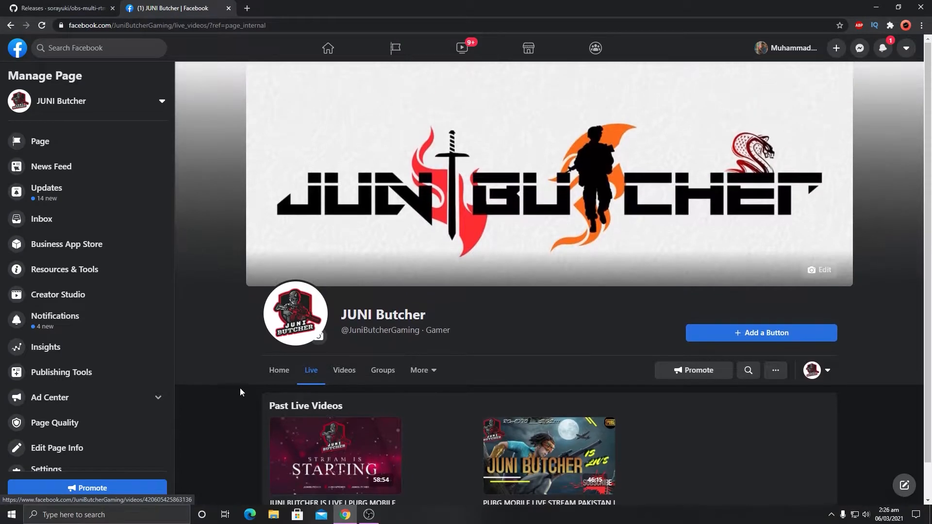
scroll(466, 394, down, 1)
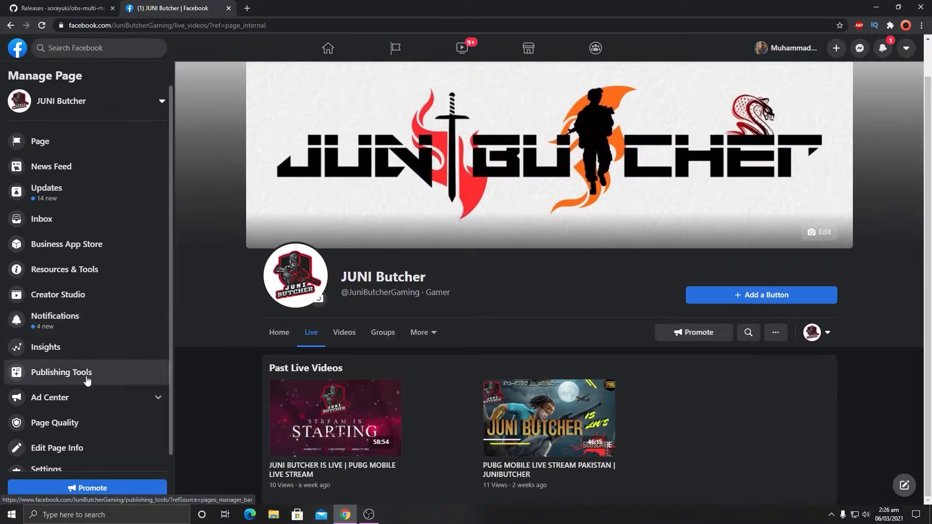
scroll(87, 369, down, 1)
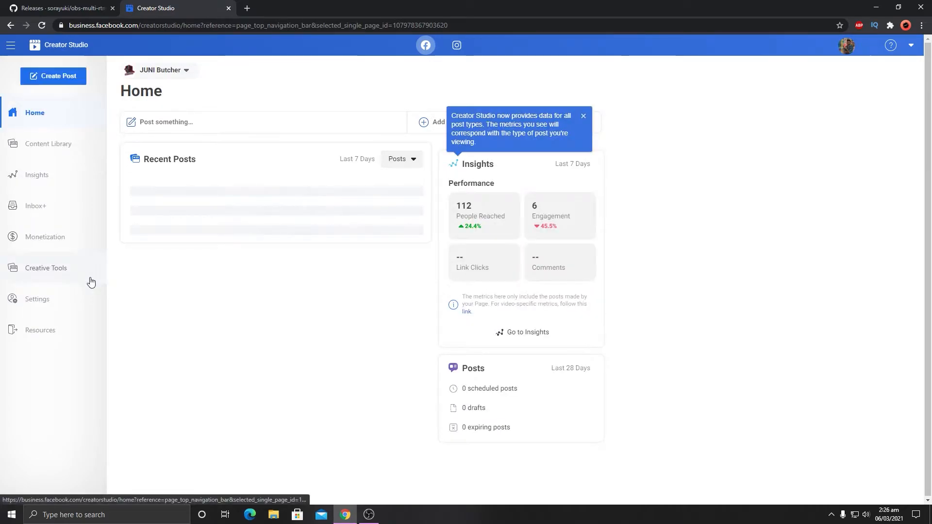
click(72, 272)
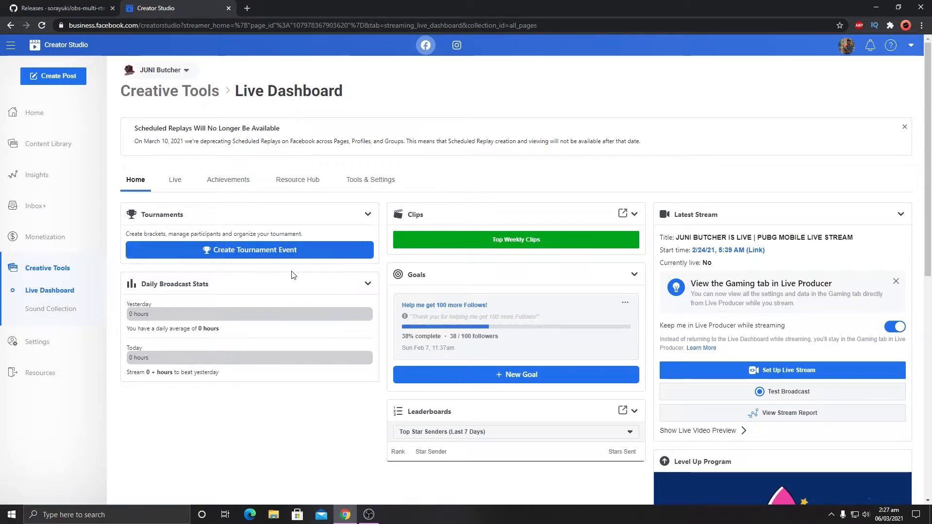
Step: Look through the Live Dashboard, open its Live view and begin setting up a live stream in Live Producer
scroll(346, 350, down, 10)
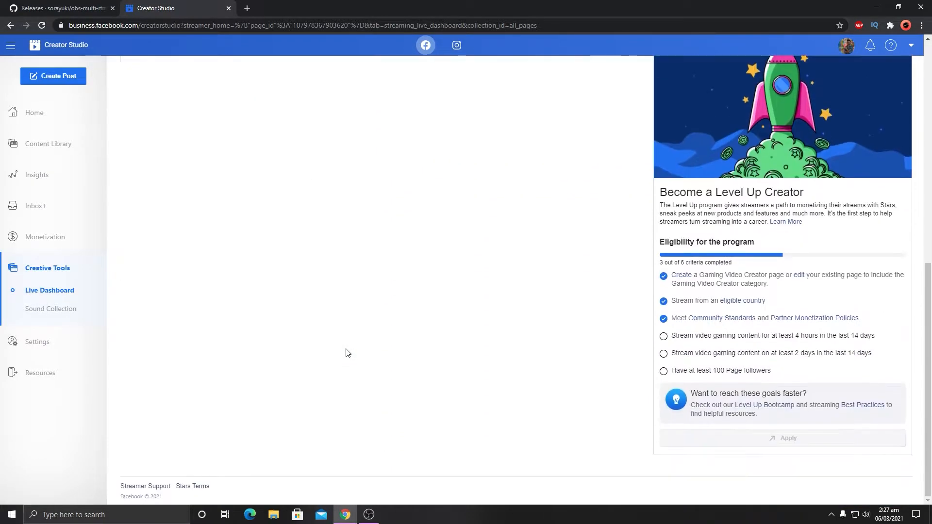
scroll(347, 349, up, 10)
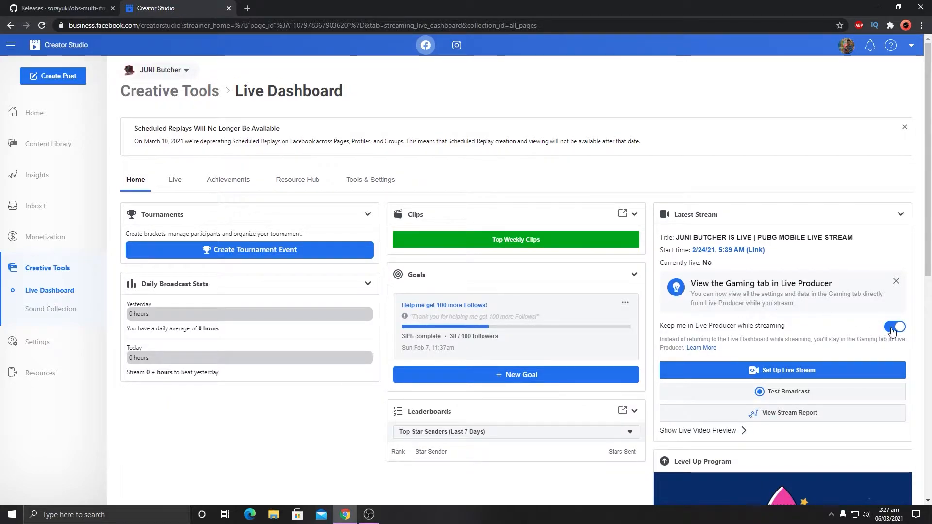
click(891, 328)
click(613, 223)
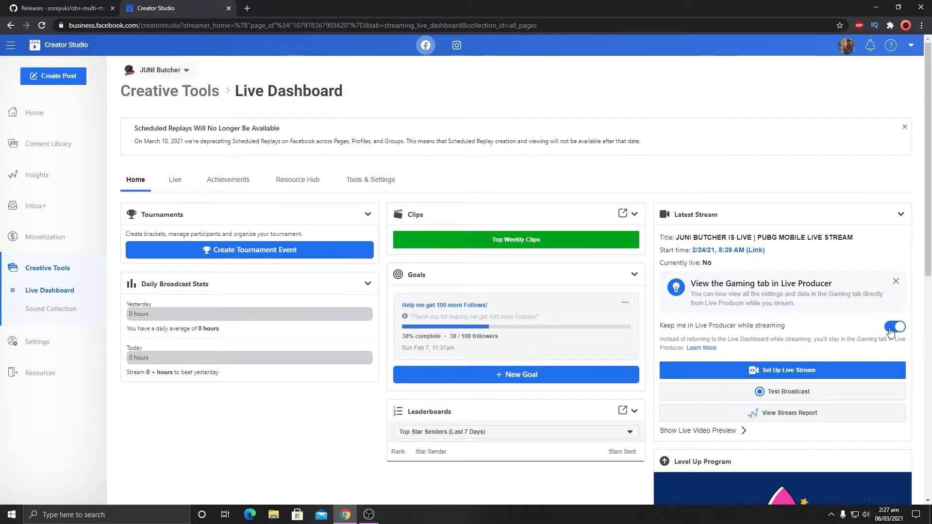
click(171, 183)
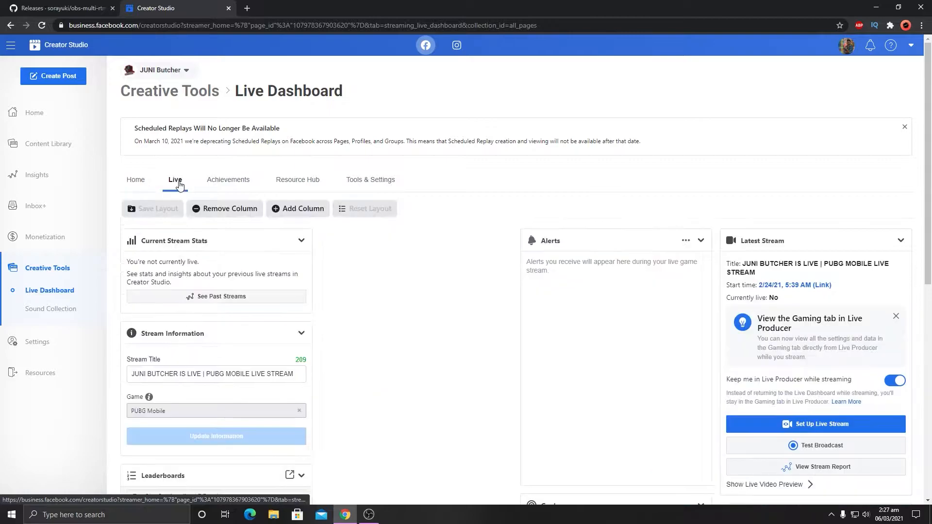
scroll(678, 235, down, 5)
scroll(671, 235, up, 2)
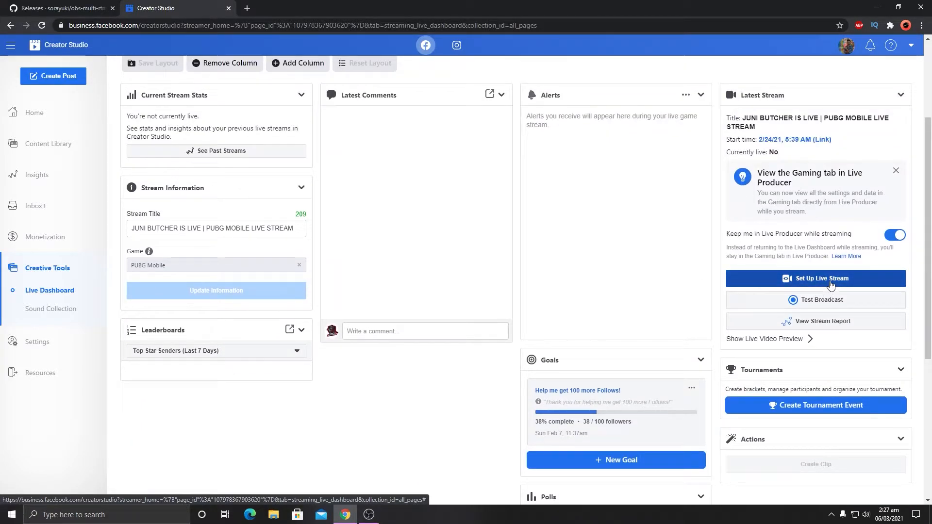
click(830, 284)
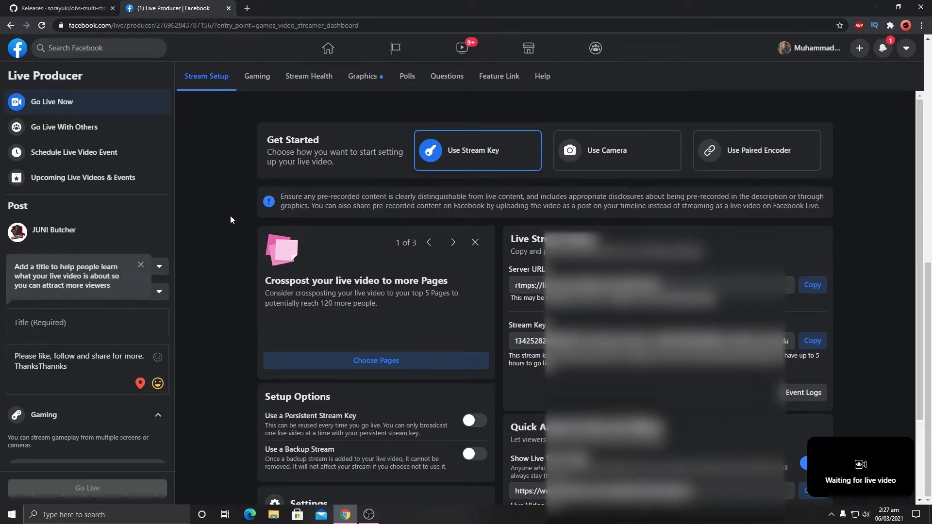
Step: Title the live video "Pubg" and correct its description to "Please like, follow and share for more. Thanks"
click(80, 330)
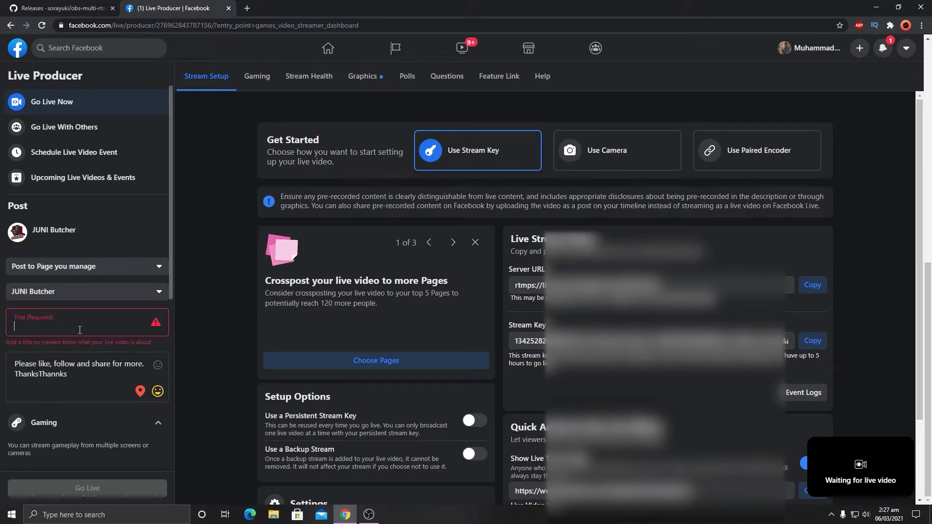
text(Pub)
text(g)
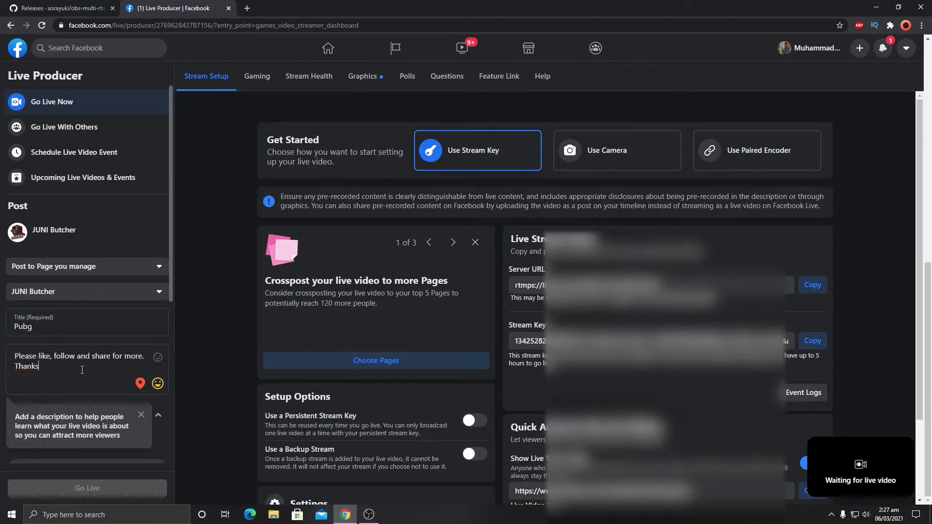
click(141, 415)
Step: Tag the live video with the game PUBG Mobile
scroll(88, 386, down, 2)
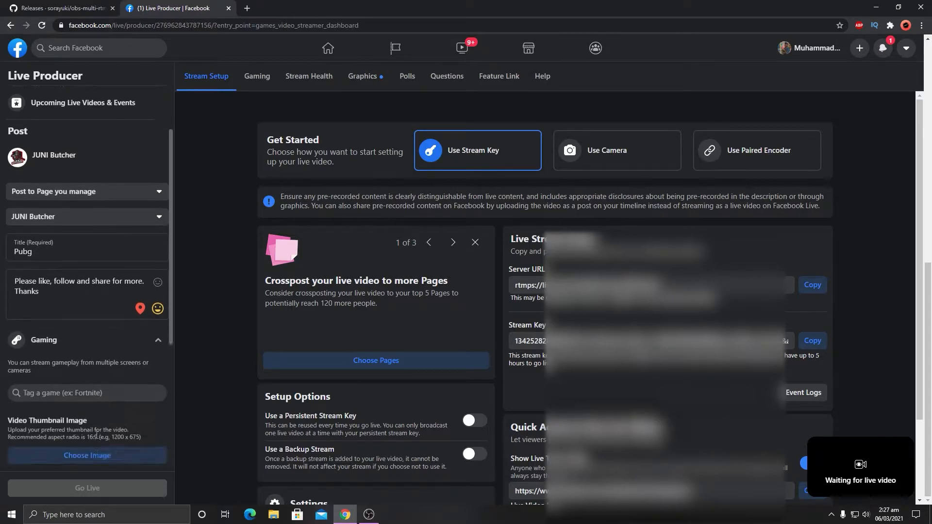
click(96, 377)
text(pubg)
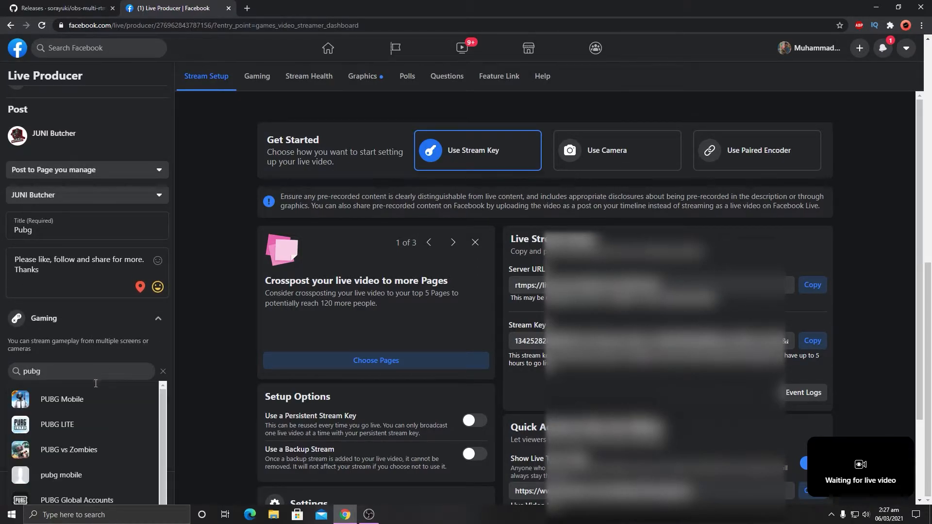
click(88, 397)
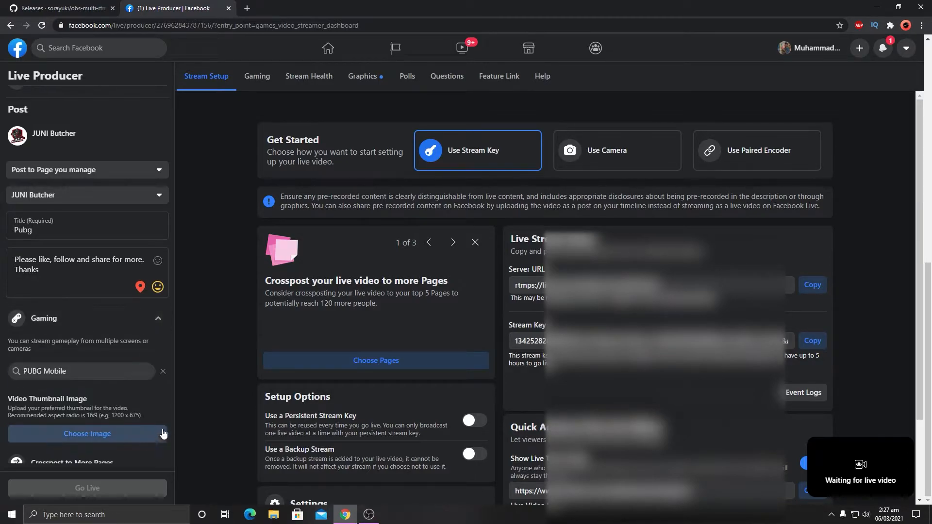
Step: Examine the remaining post options in Live Producer, including the thumbnail setting, and the live video preview area
scroll(159, 394, down, 3)
scroll(21, 271, up, 1)
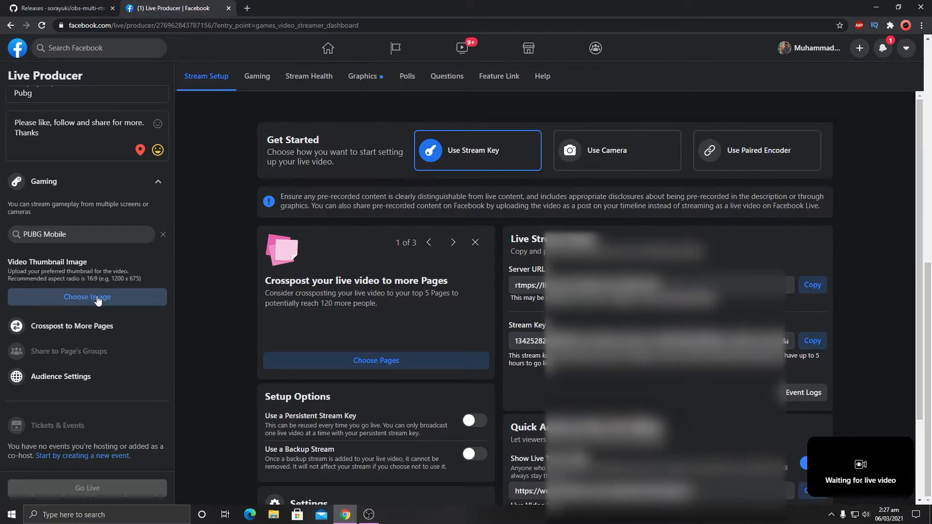
scroll(93, 314, down, 1)
scroll(97, 340, up, 6)
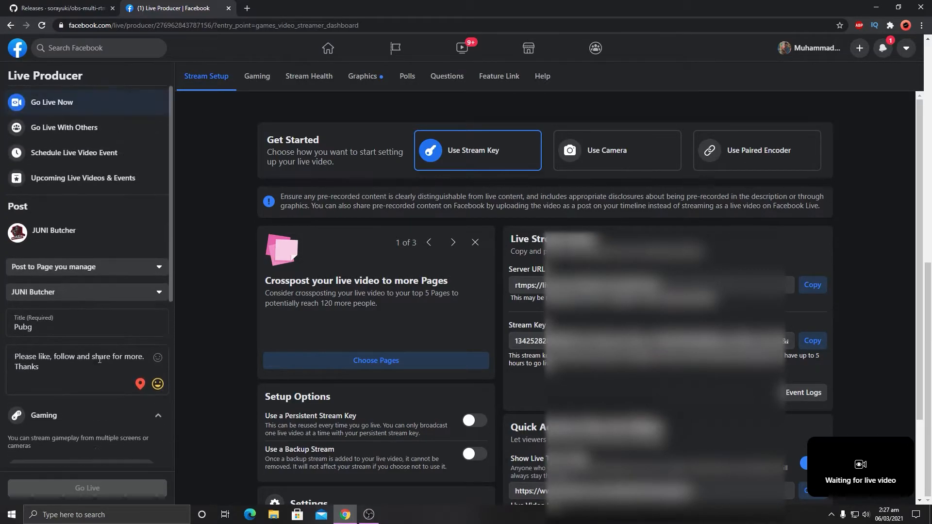
scroll(537, 252, up, 8)
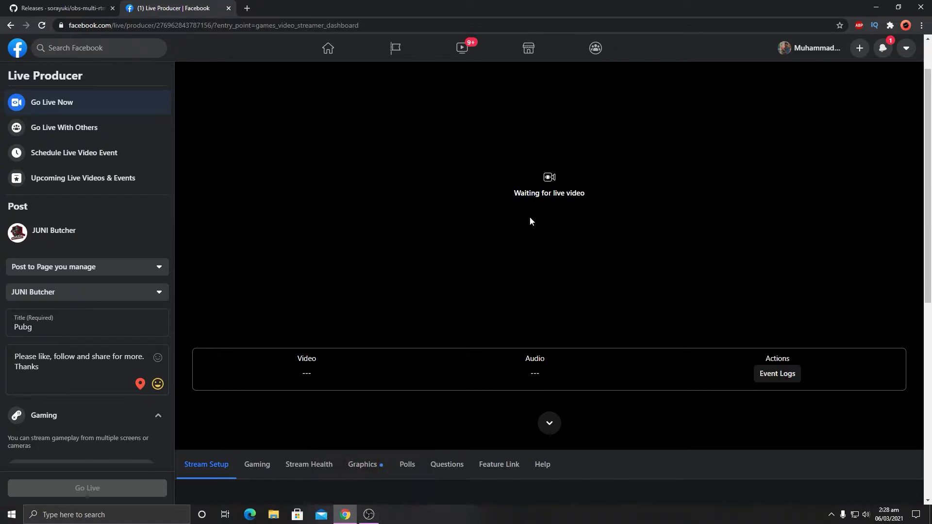
scroll(530, 221, up, 1)
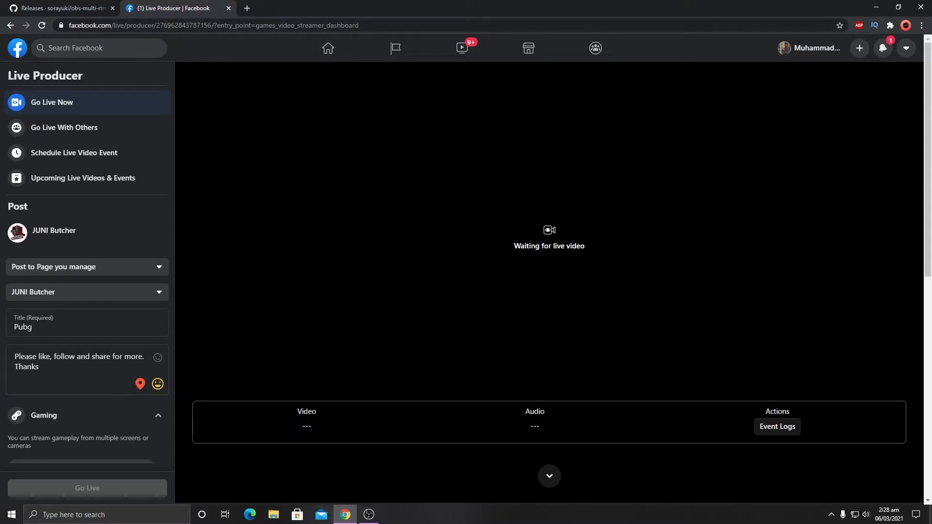
Step: Open the YouTube Studio live streaming page in Firefox and place its window side by side with Facebook Live Producer in Chrome
click(931, 515)
double_click(19, 431)
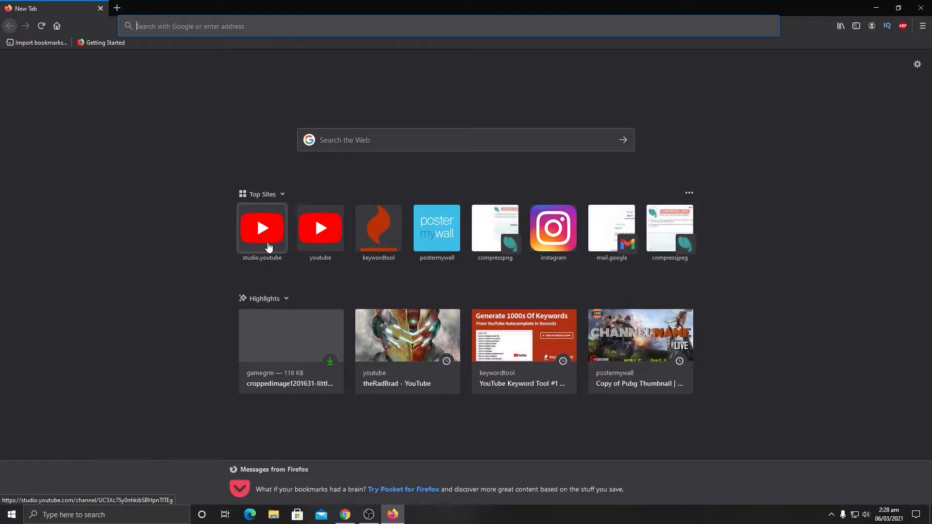
click(268, 248)
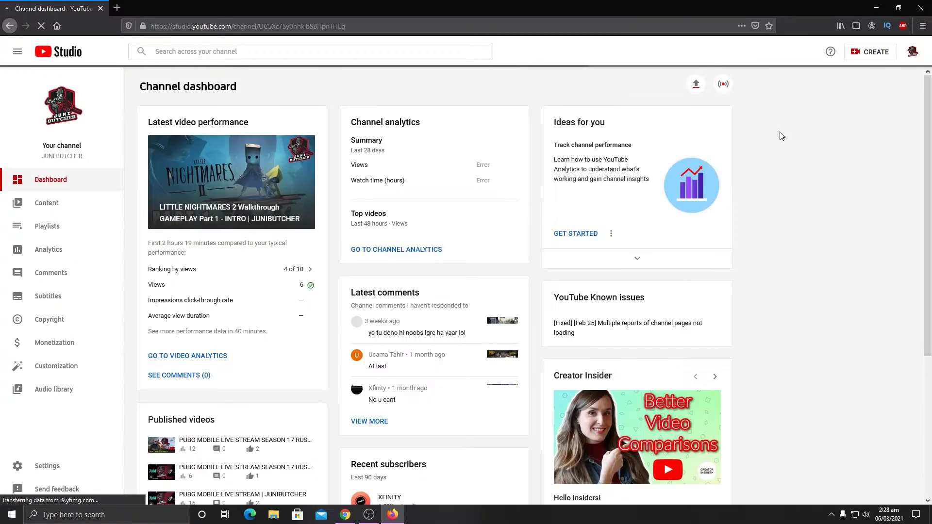
click(877, 56)
click(857, 87)
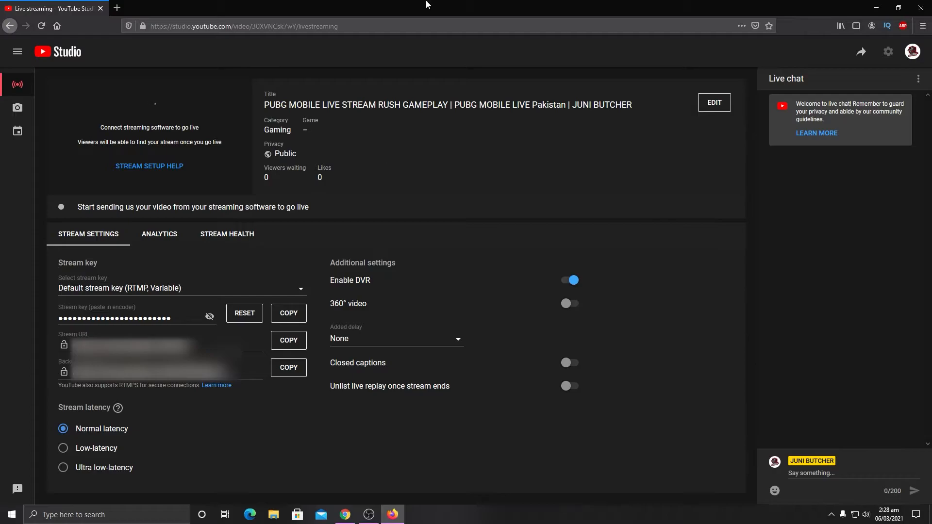
key(super+Right)
click(281, 210)
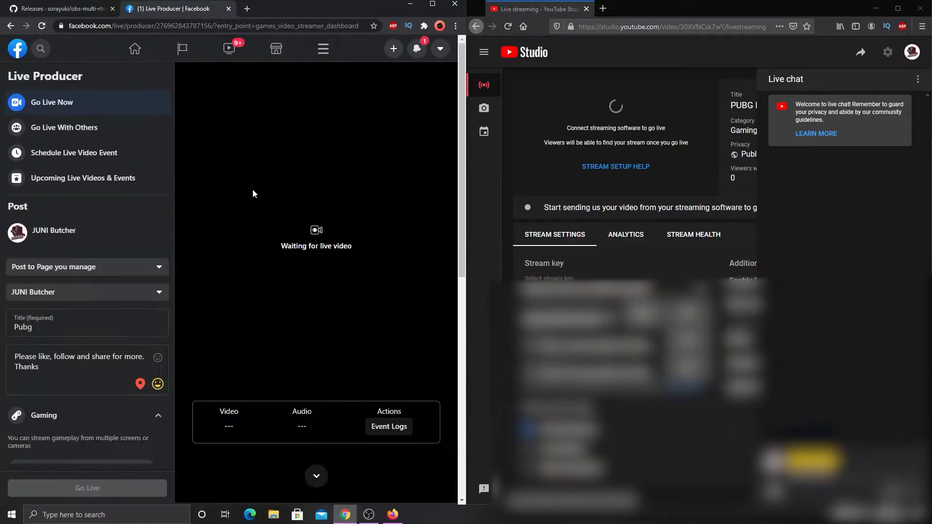
Step: In OBS, set the streaming service to Facebook Live with the Default server, accepting the 1280x720 resolution and 30 FPS change
click(365, 516)
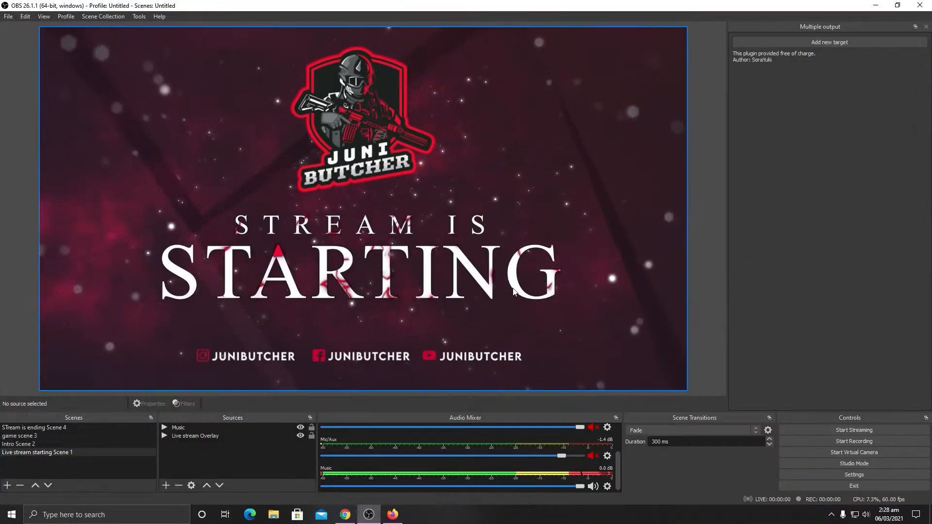
click(854, 474)
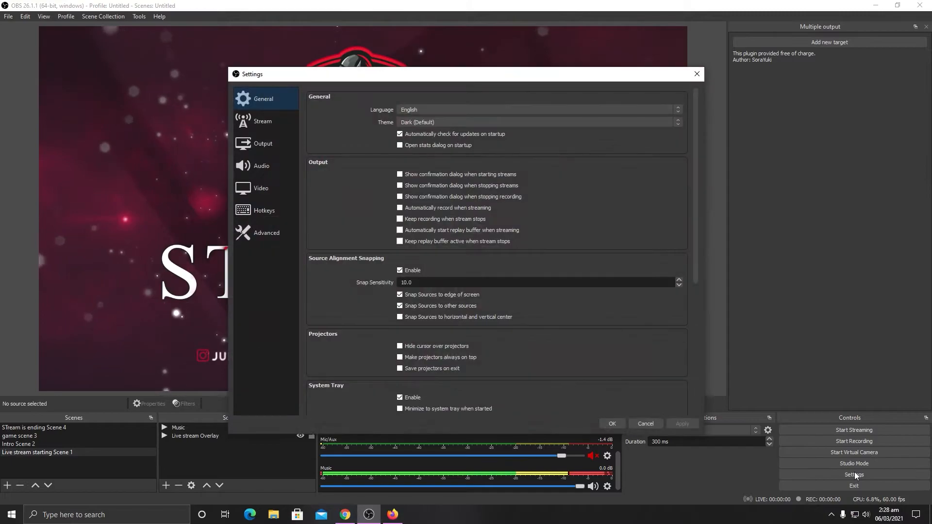
click(260, 122)
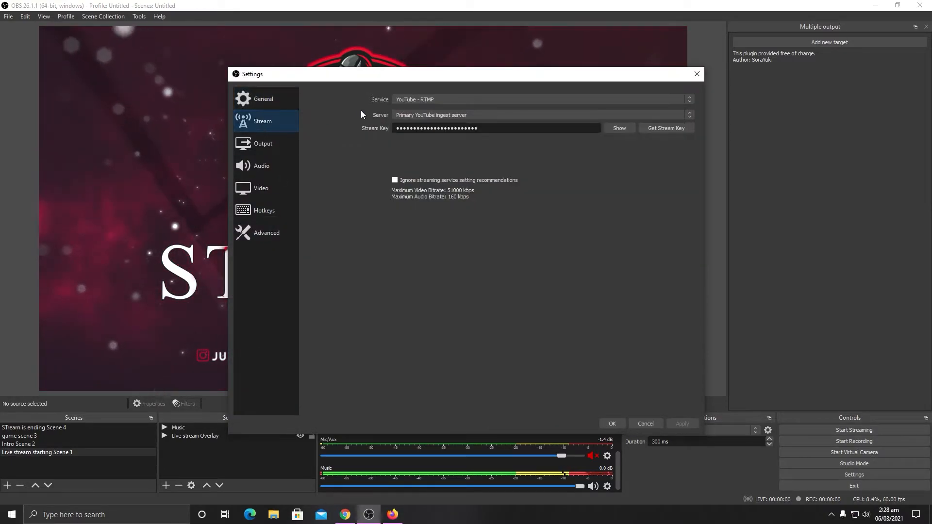
click(416, 100)
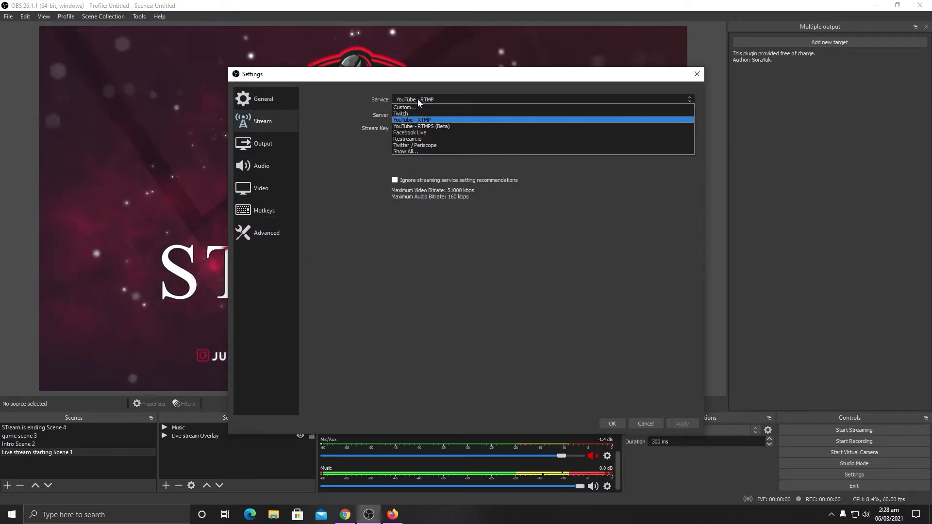
click(428, 133)
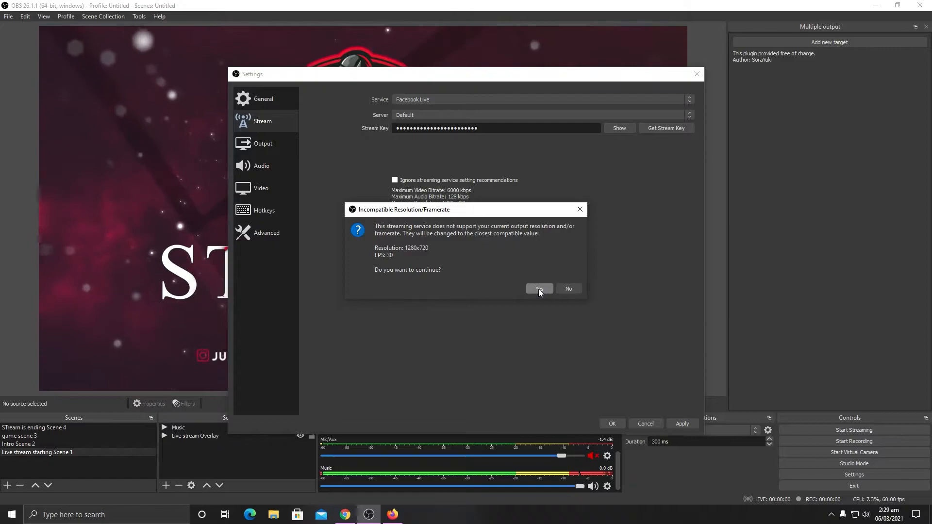
click(538, 288)
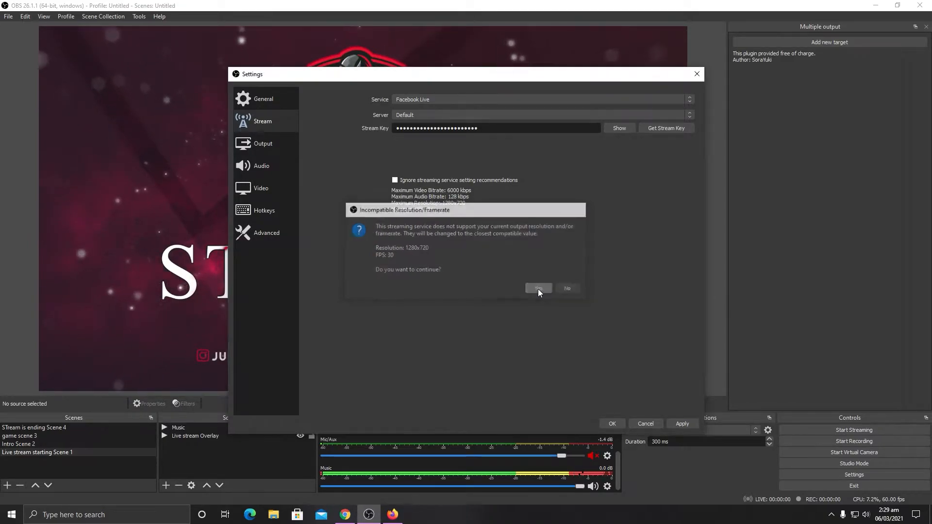
click(456, 116)
click(435, 122)
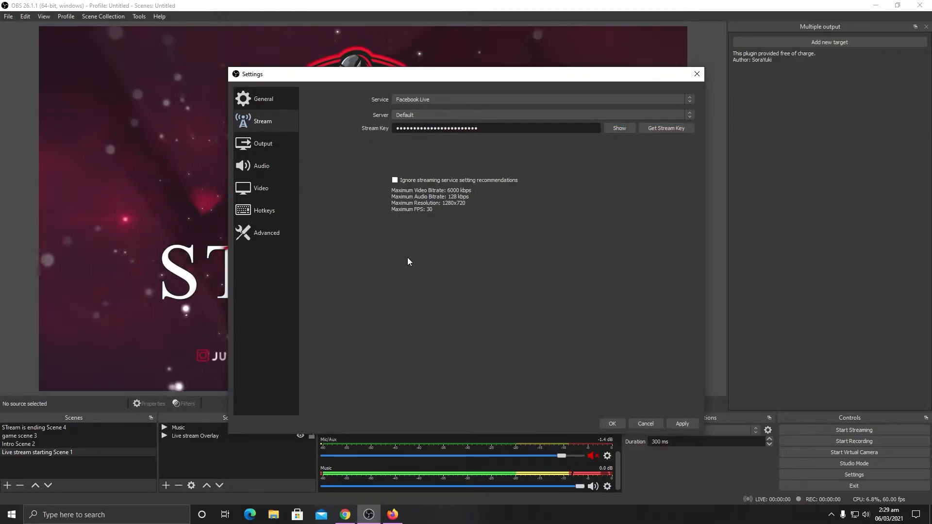
Step: Copy the stream key from Facebook Live Producer in Chrome and paste it as the stream key in the OBS settings
click(349, 518)
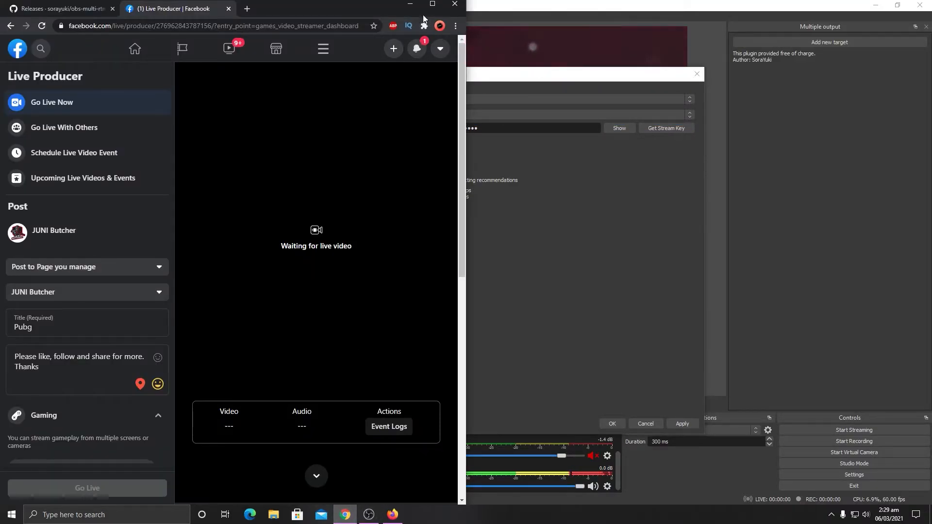
click(432, 4)
scroll(386, 267, down, 5)
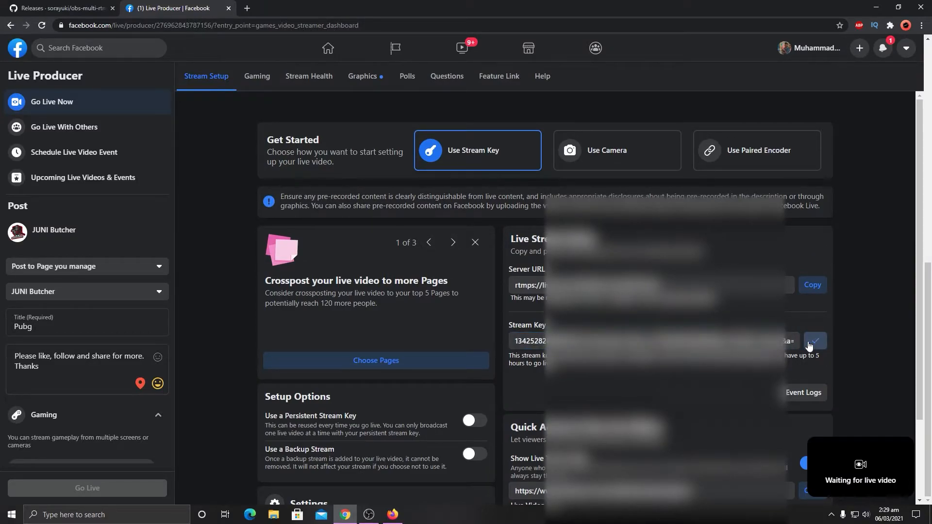
click(369, 514)
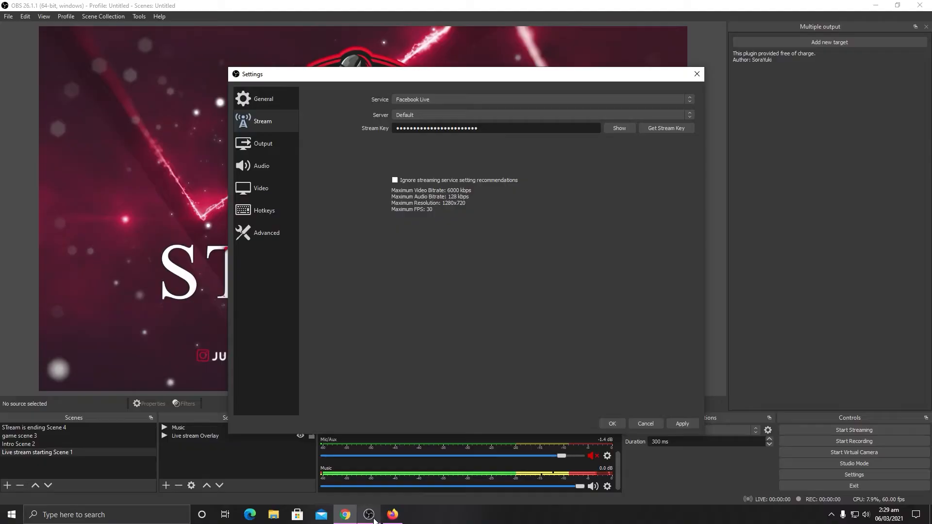
click(517, 132)
key(ctrl+a)
key(ctrl+v)
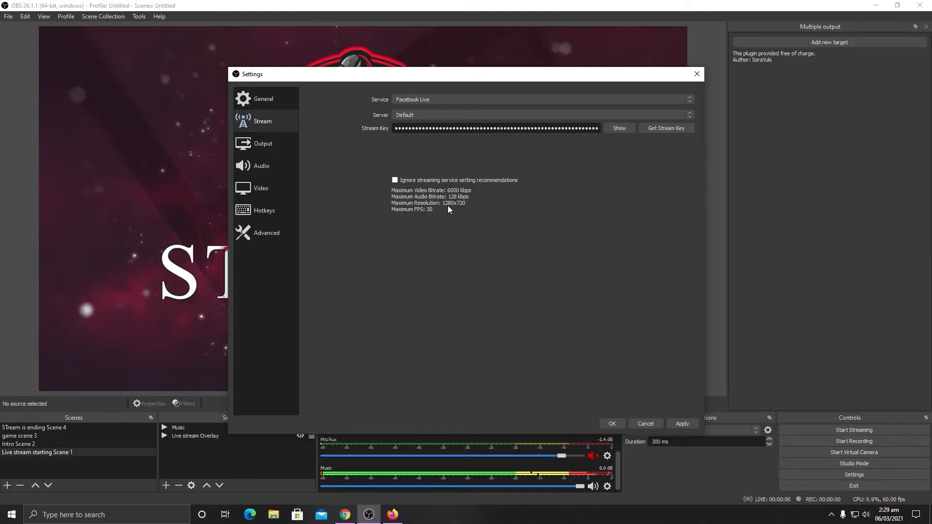
Step: Set the streaming output bitrate to 4000 Kbps and save the settings
click(269, 145)
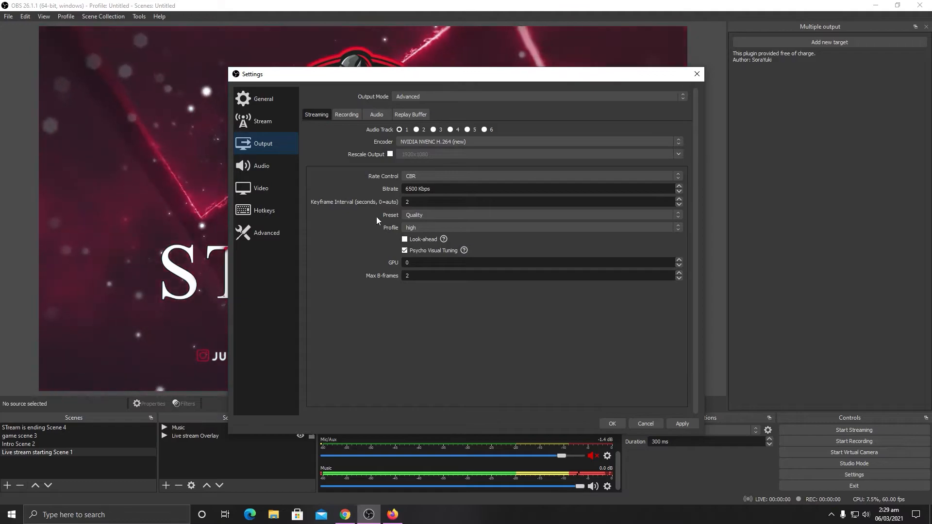
drag(423, 194, 405, 193)
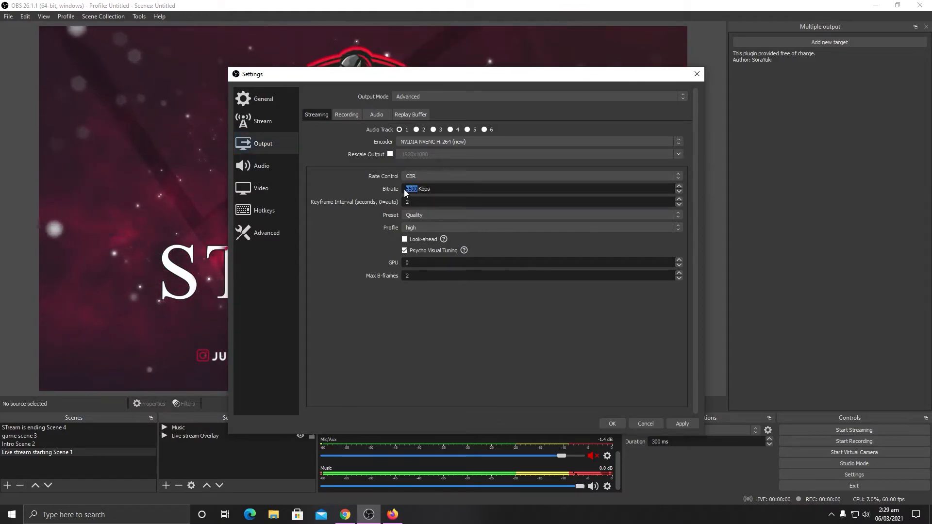
text(4000)
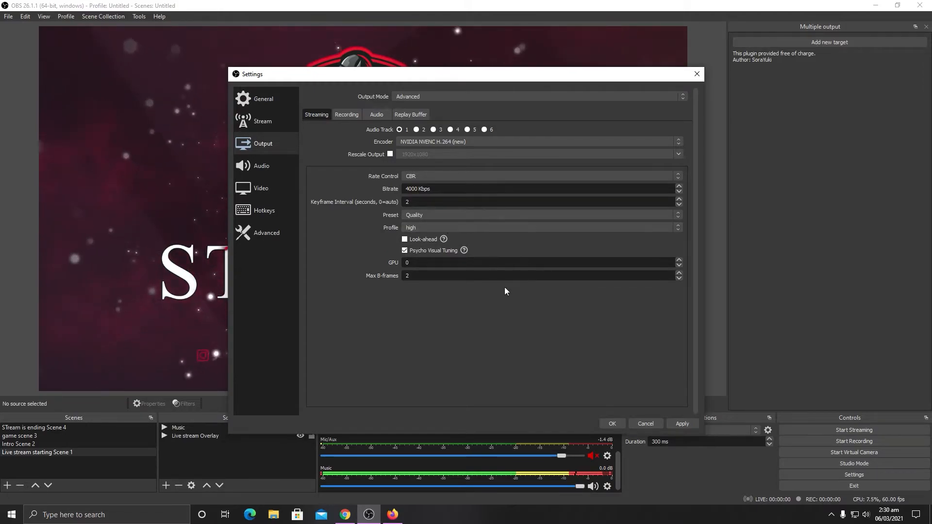
click(679, 423)
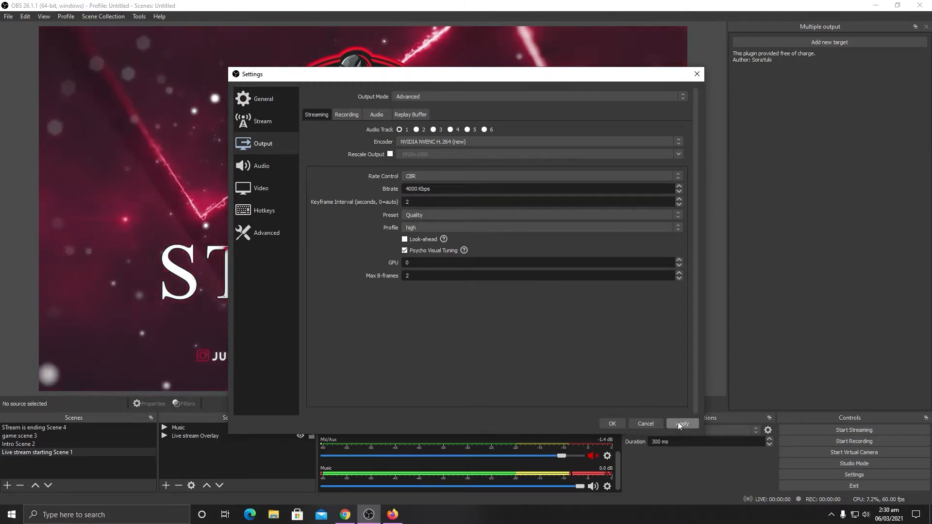
click(607, 423)
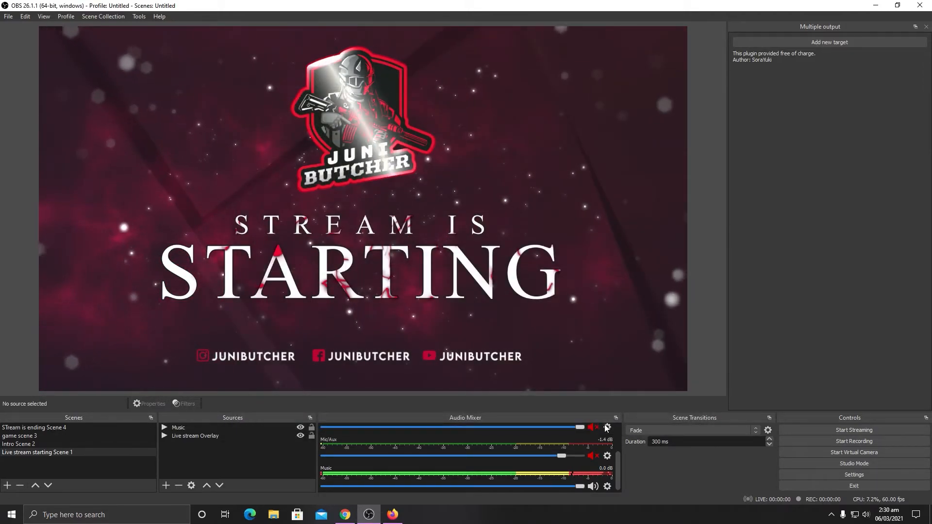
Step: Review the saved Facebook Live stream settings and the streaming output settings
click(854, 475)
click(266, 120)
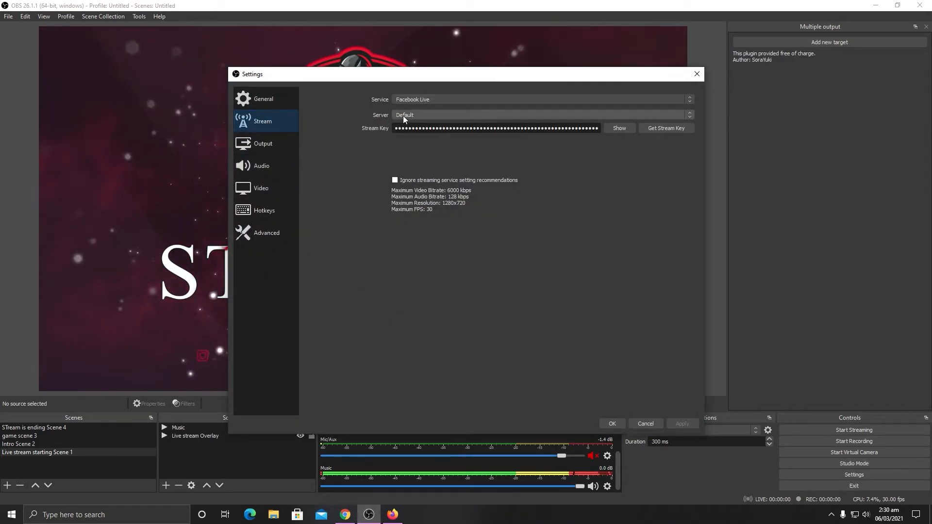
click(274, 141)
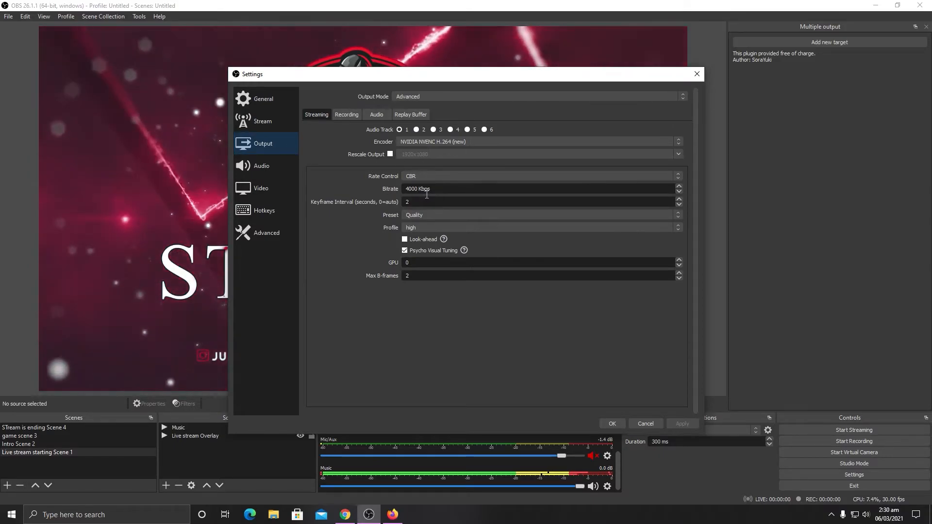
click(613, 423)
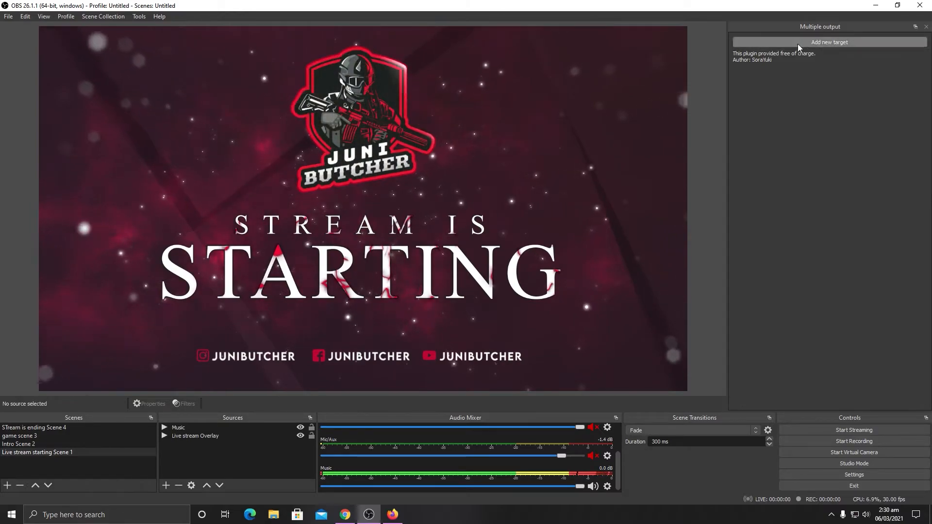
Step: Add a new multiple output target named "Youtube Live Stream"
click(825, 42)
drag(404, 194, 378, 198)
text(You)
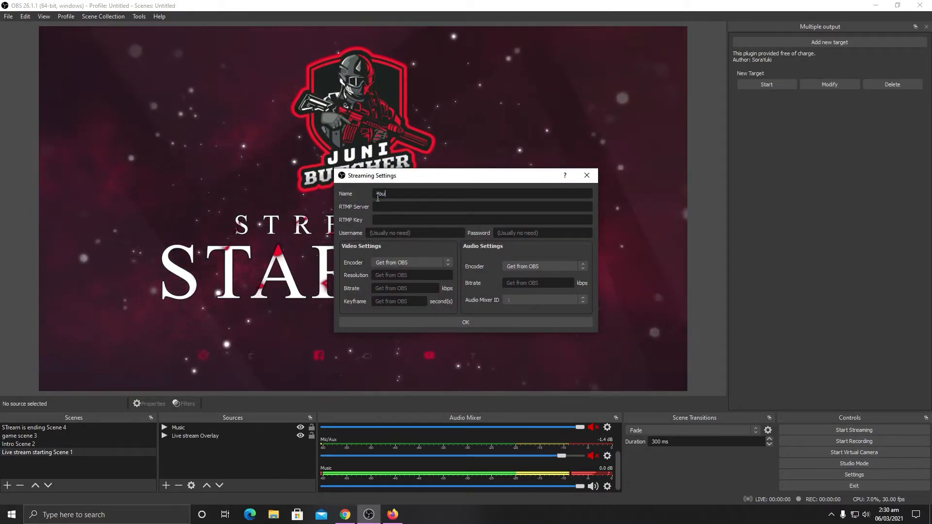
text(tube Li)
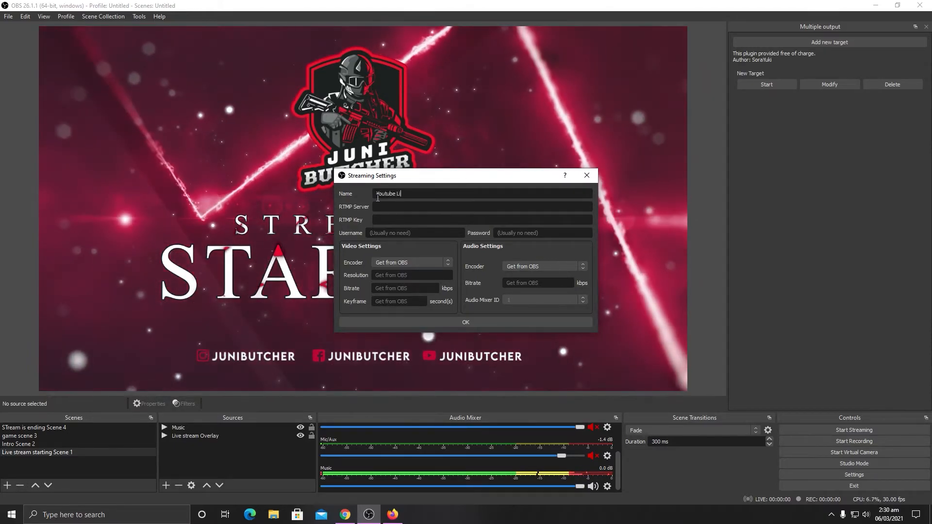
text(ve Stream)
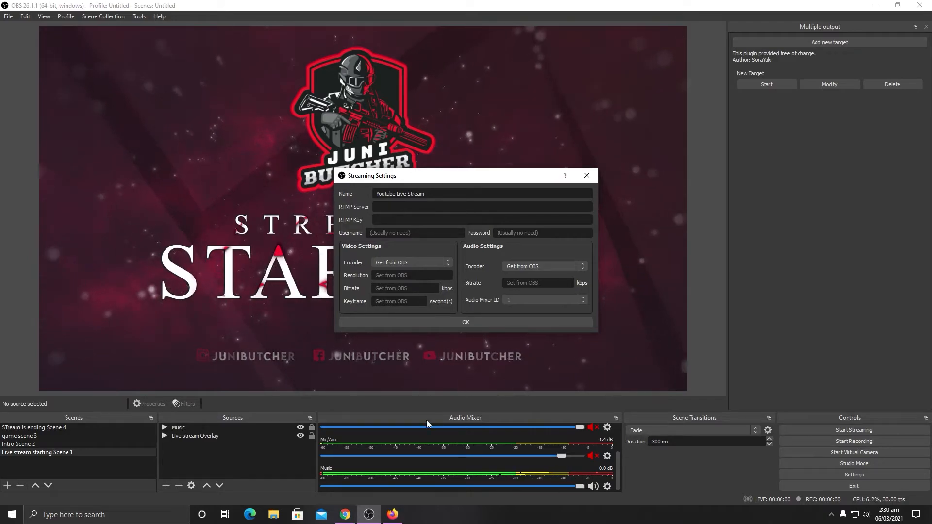
Step: Copy the primary stream URL from YouTube Studio in Firefox and paste it as the new target's RTMP server in OBS
click(392, 515)
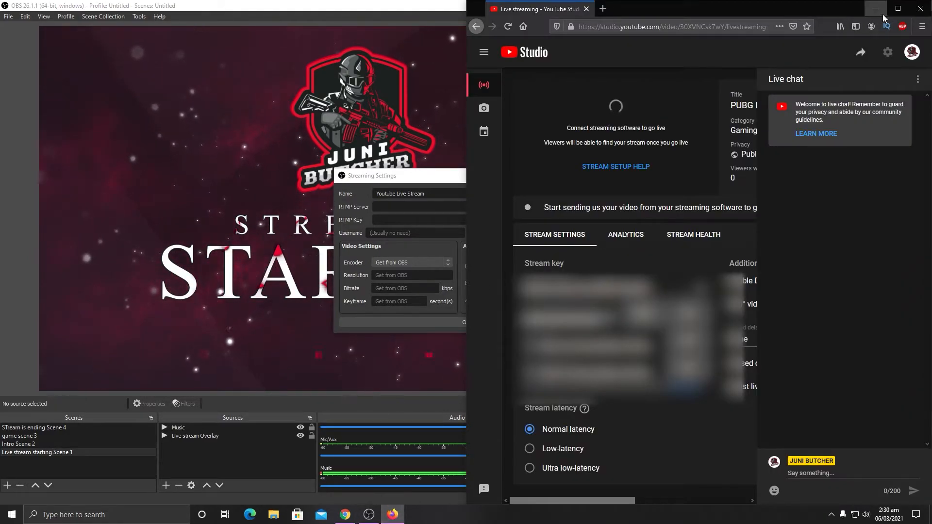
click(898, 9)
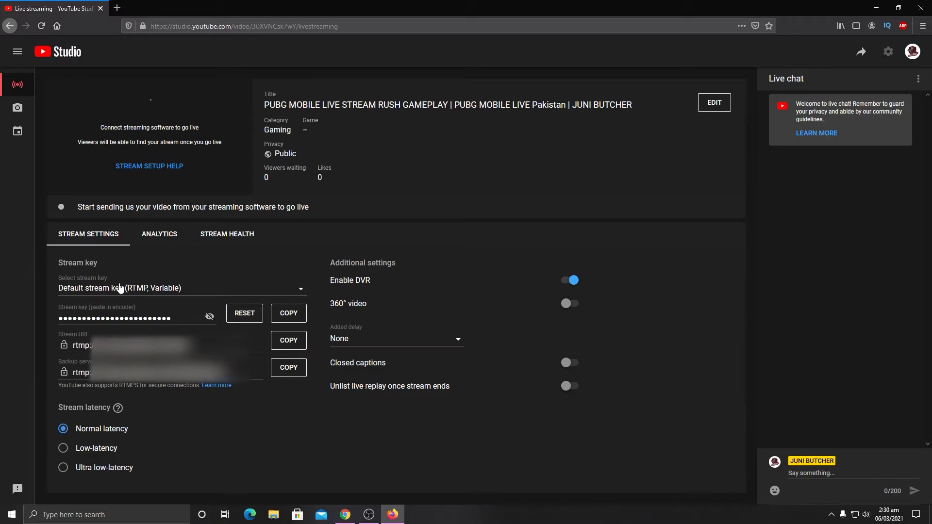
click(288, 340)
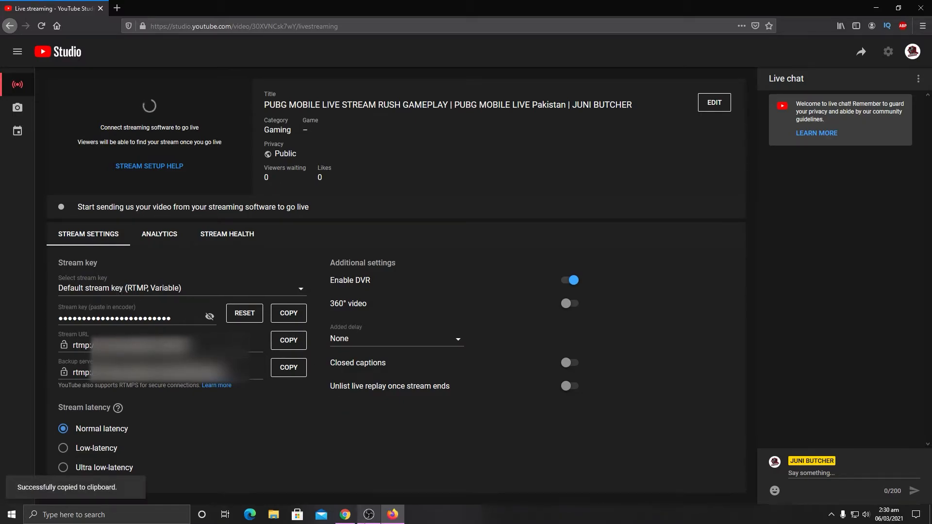
click(369, 515)
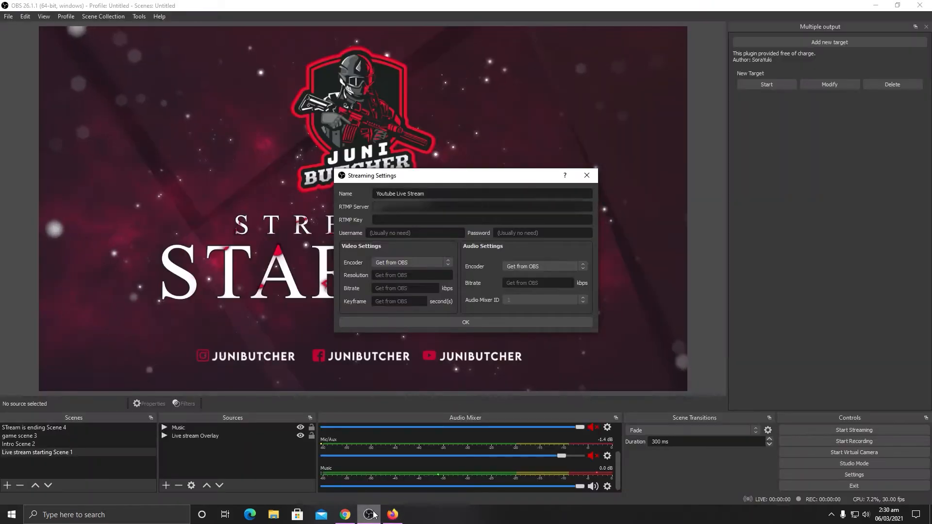
click(408, 208)
key(ctrl+v)
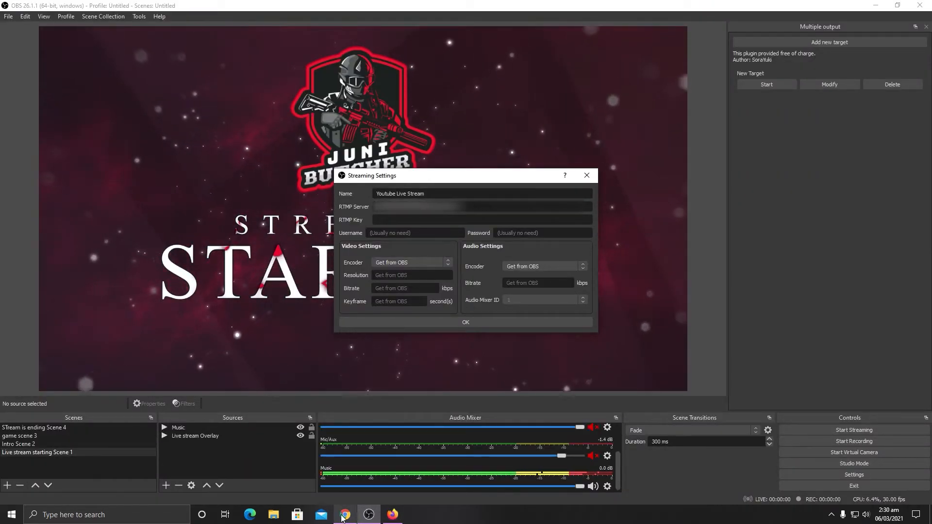
Step: Copy the default stream key from YouTube Studio and paste it as the target's RTMP key in OBS
click(393, 515)
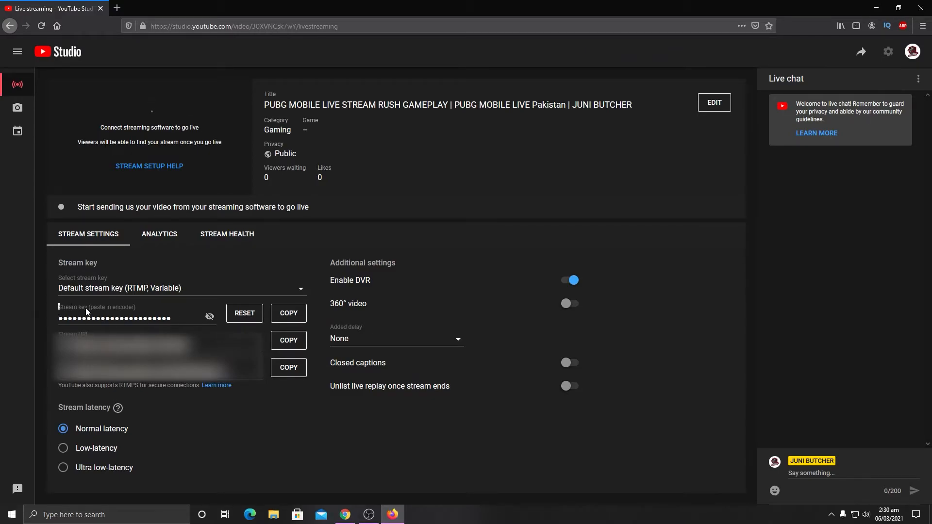
click(298, 317)
click(369, 514)
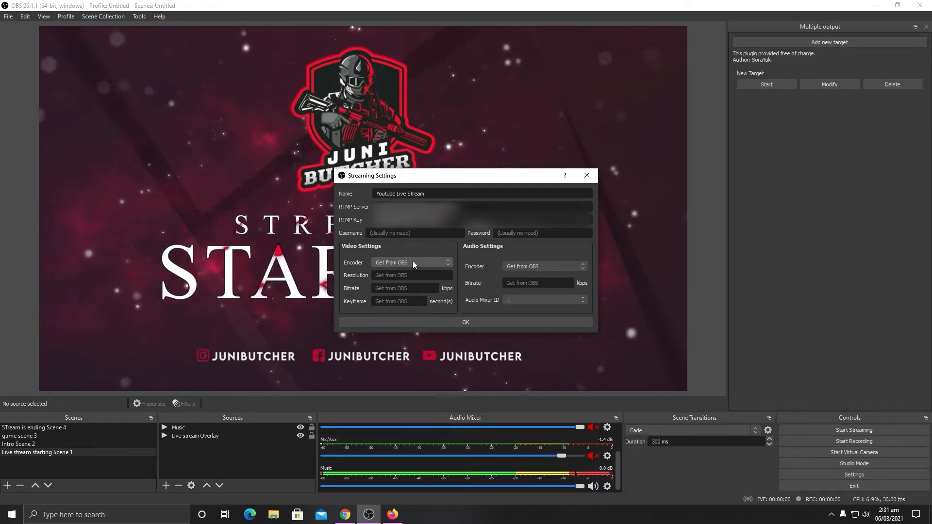
Step: Try the NVIDIA NVENC H.264 (new) video encoder for the YouTube target and revert it to Get from OBS
click(413, 262)
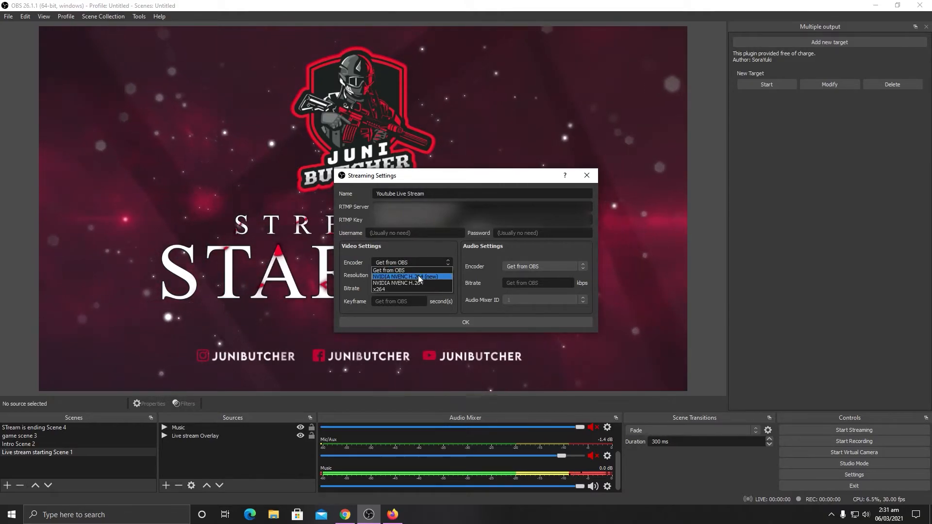
click(418, 273)
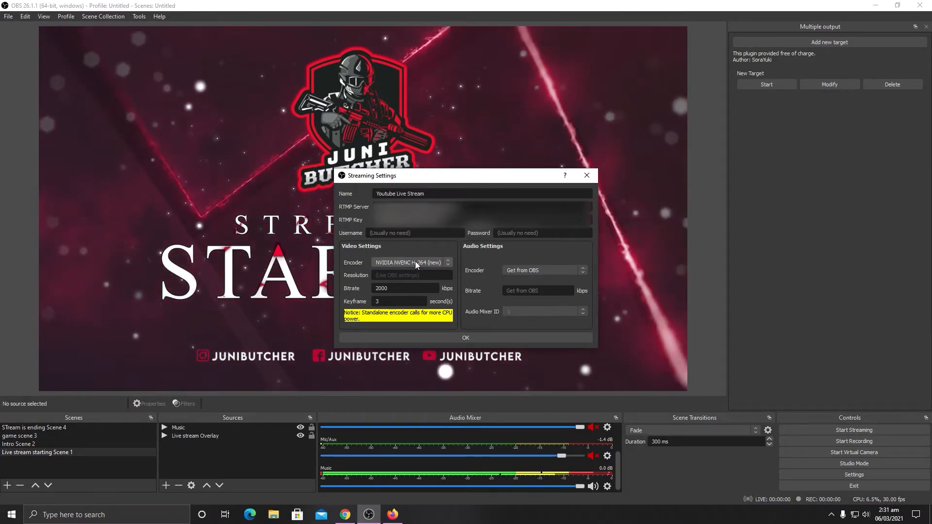
click(415, 262)
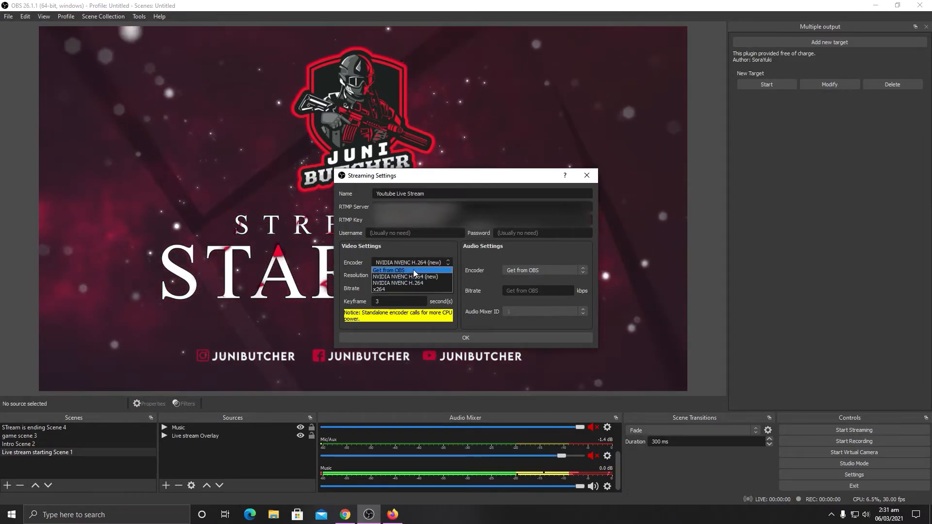
click(414, 271)
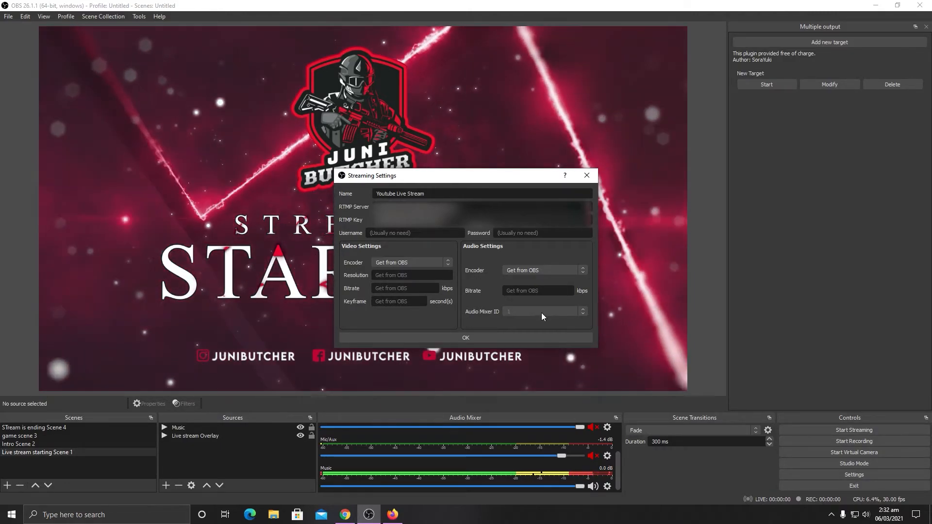
Step: Set the YouTube target's video encoder to NVIDIA NVENC H.264 (new)
click(429, 263)
click(423, 278)
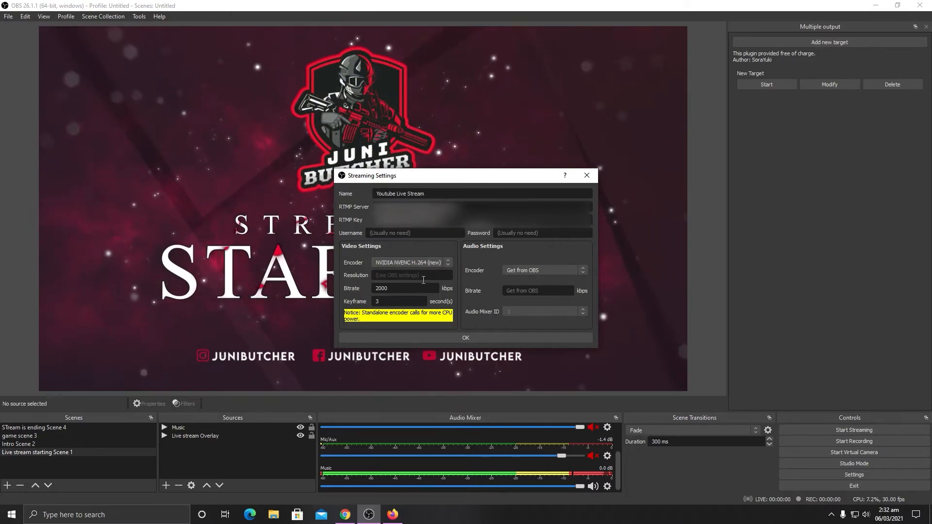
click(424, 278)
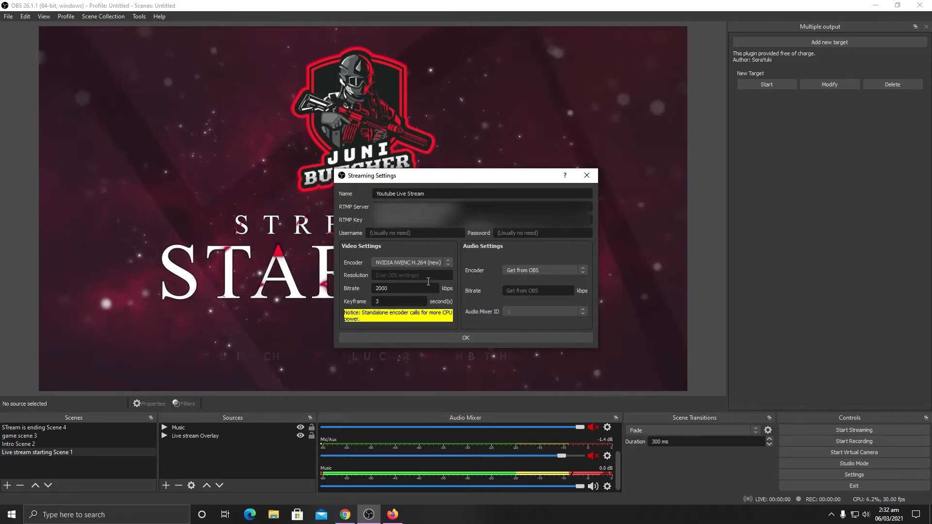
Step: Try custom video settings for the YouTube target: resolution 1920*1080, bitrate 6000 kbps and a 2-second keyframe interval
text(192)
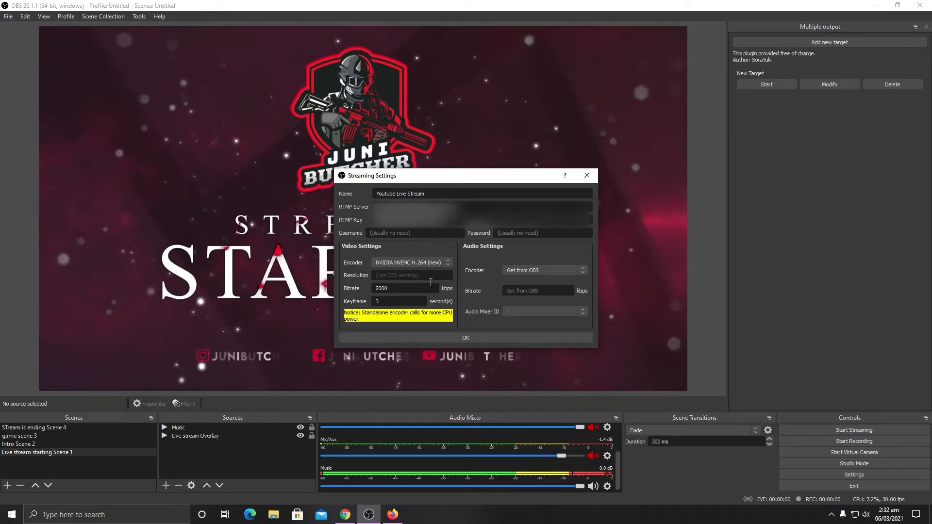
text(0*1080)
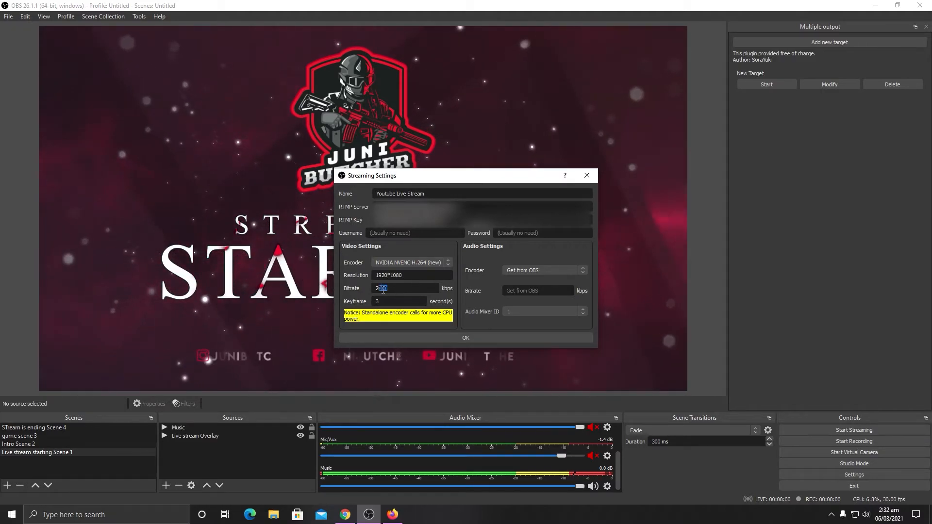
drag(422, 289, 378, 290)
text(8000)
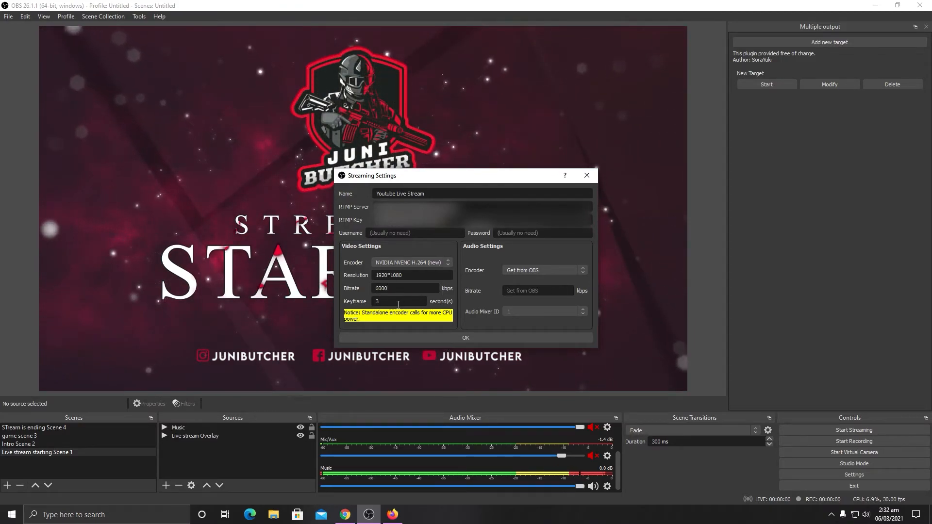
drag(398, 306, 361, 304)
text(2)
Step: Set the YouTube target's video encoder to Get from OBS and save the target
click(424, 263)
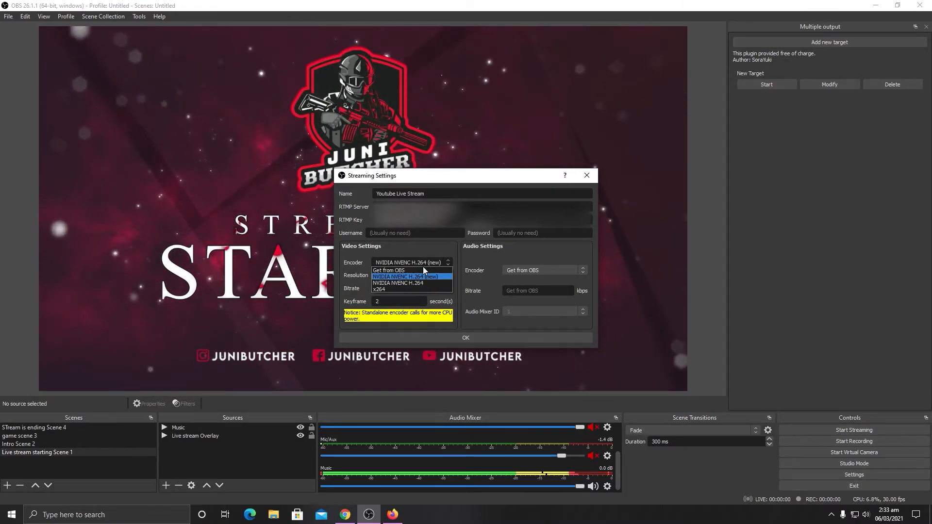
click(411, 268)
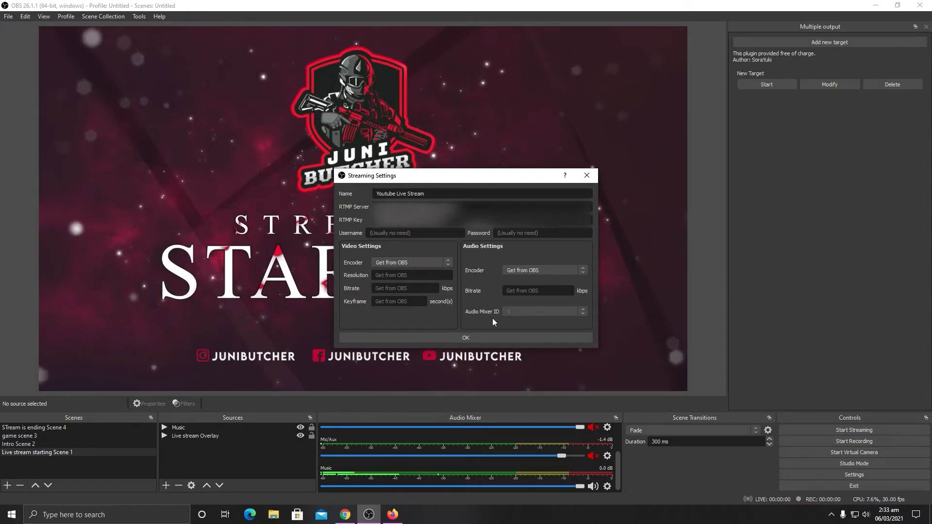
click(480, 331)
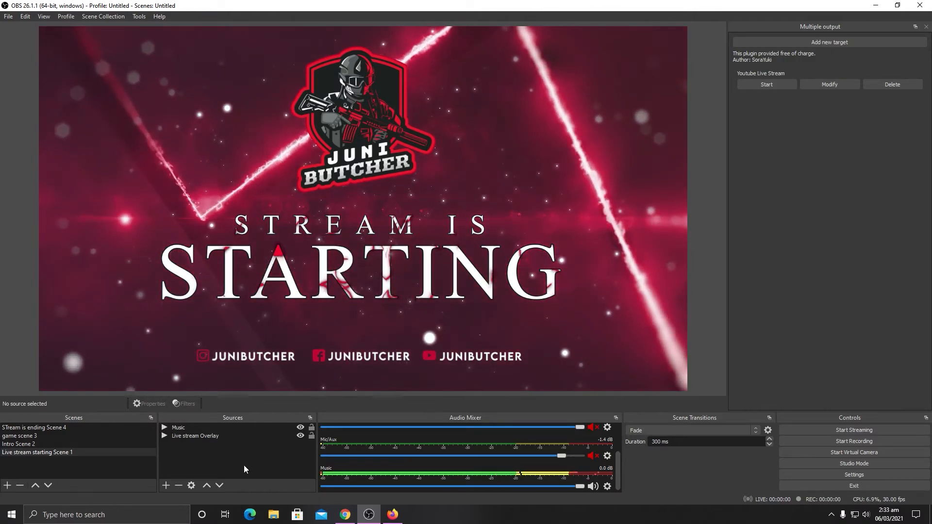
Step: Start the main stream in OBS and check its preview in Facebook Live Producer in Chrome
click(187, 429)
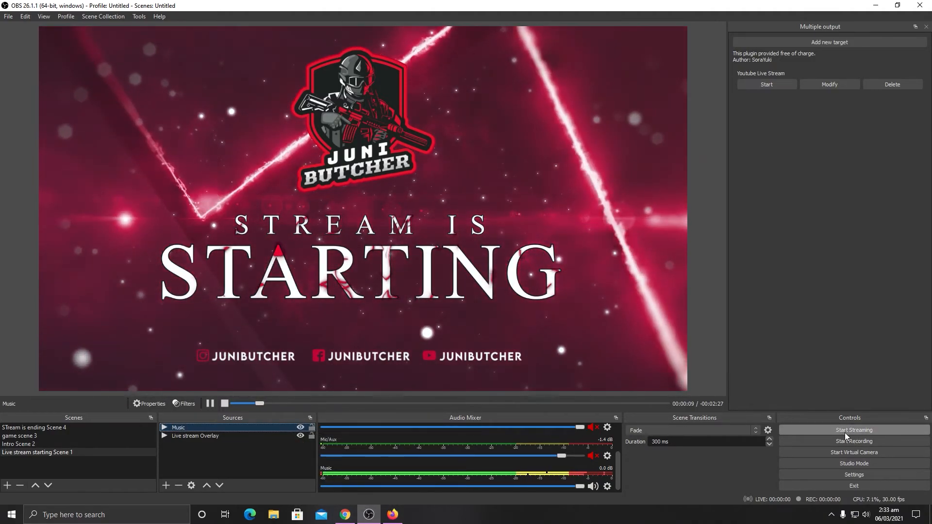
click(845, 432)
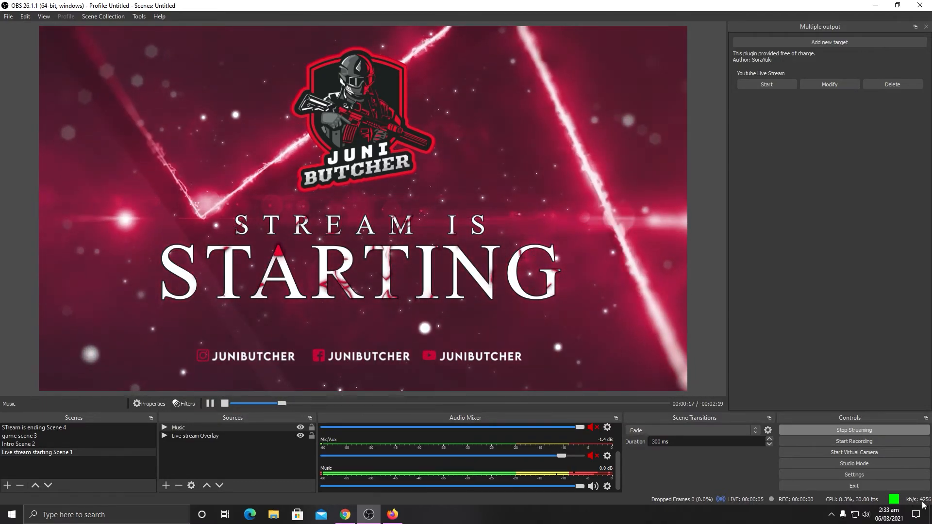
click(345, 514)
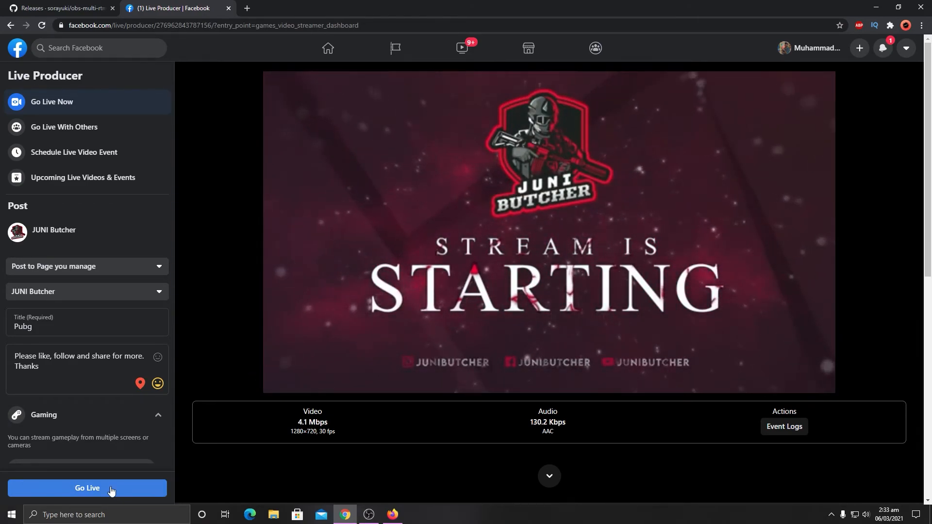
Step: Start the Youtube Live Stream target in OBS and check the feed in YouTube Studio, with Facebook Live Producer placed beside it
click(369, 515)
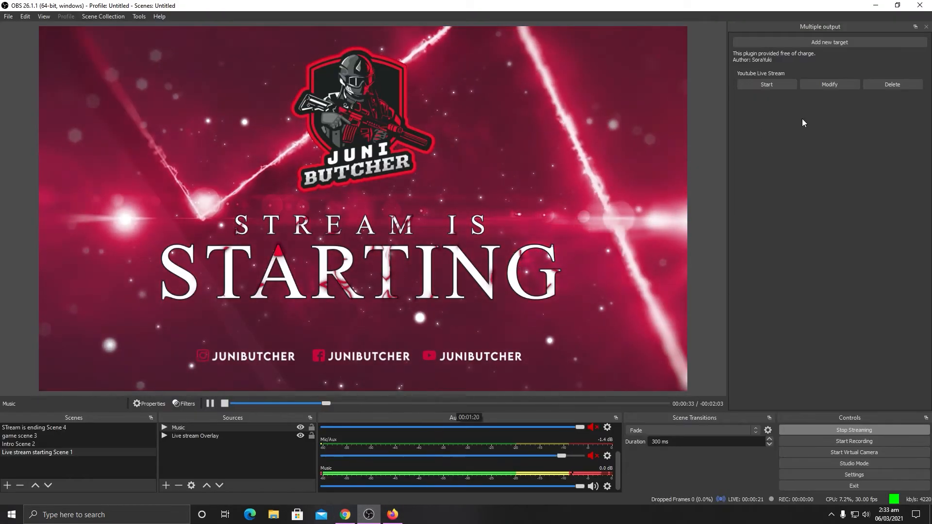
click(777, 85)
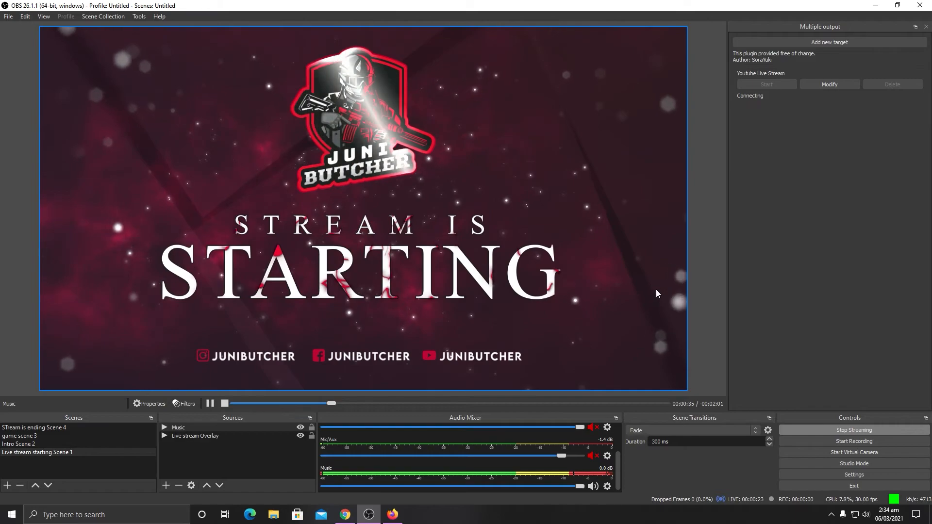
click(393, 514)
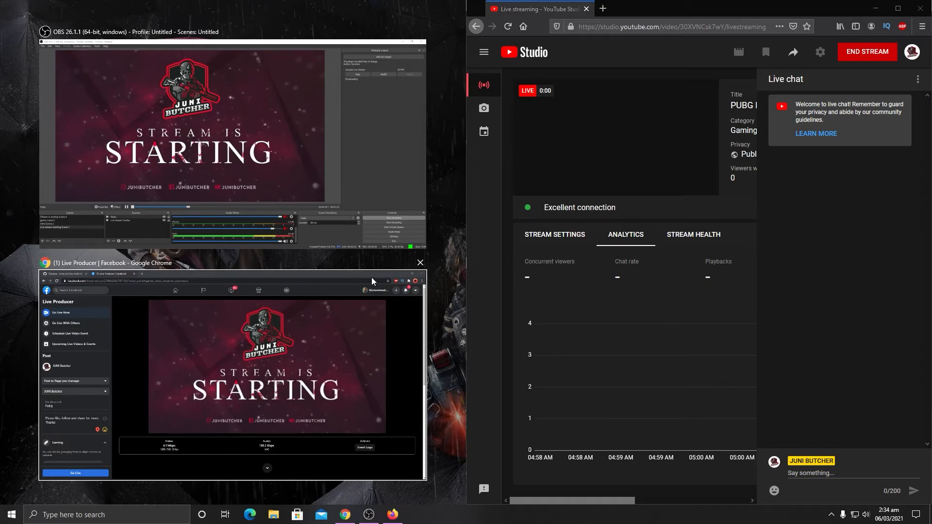
click(346, 330)
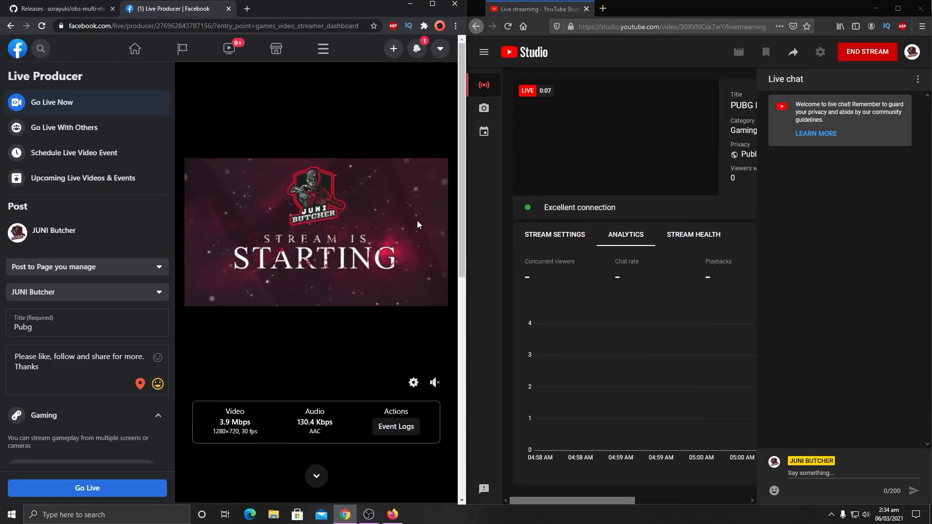
click(369, 515)
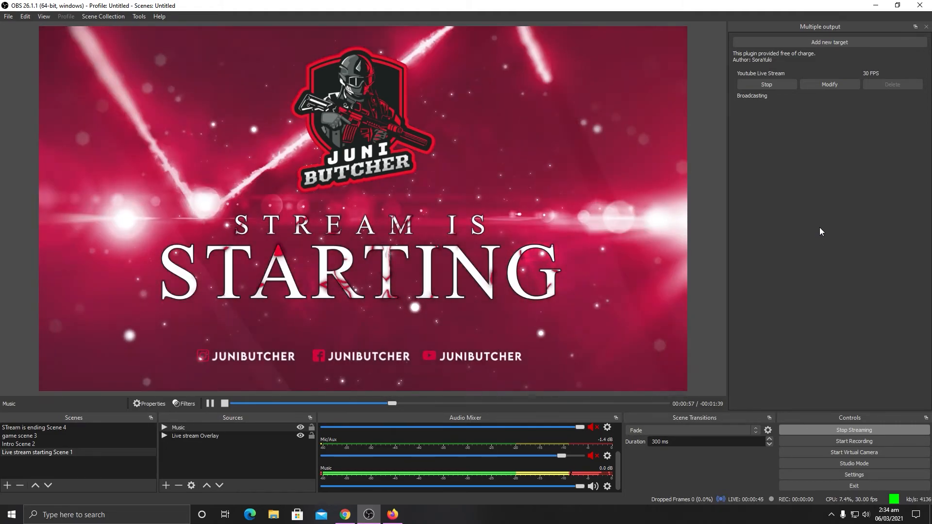
click(393, 518)
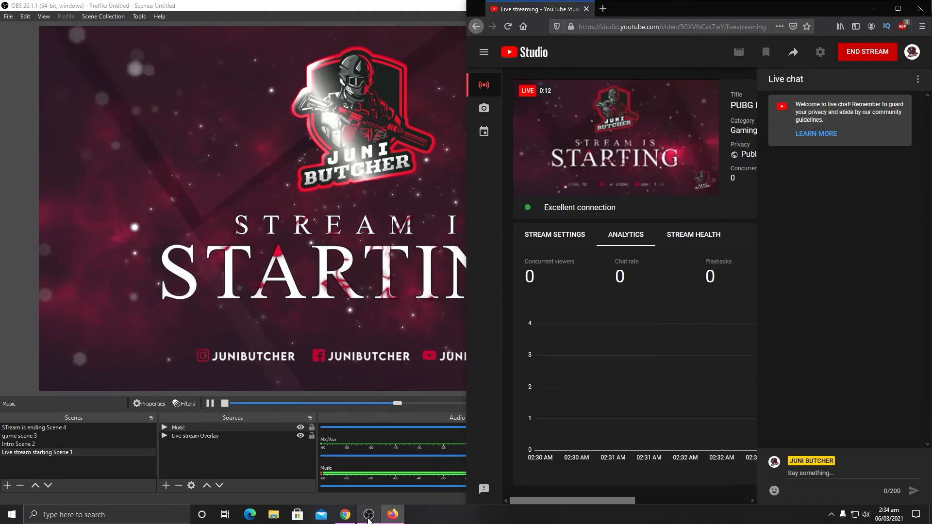
Step: Go live from Facebook Live Producer in Chrome, then return to OBS
click(346, 517)
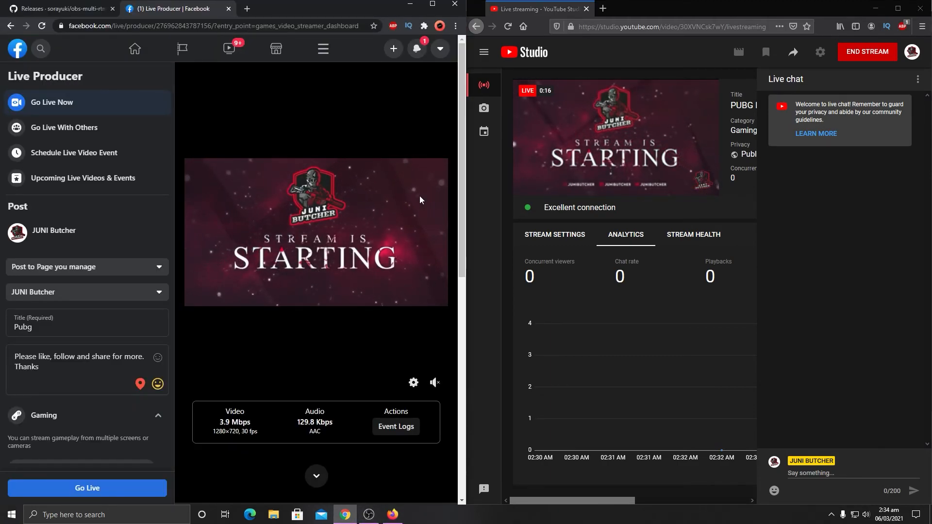
click(115, 489)
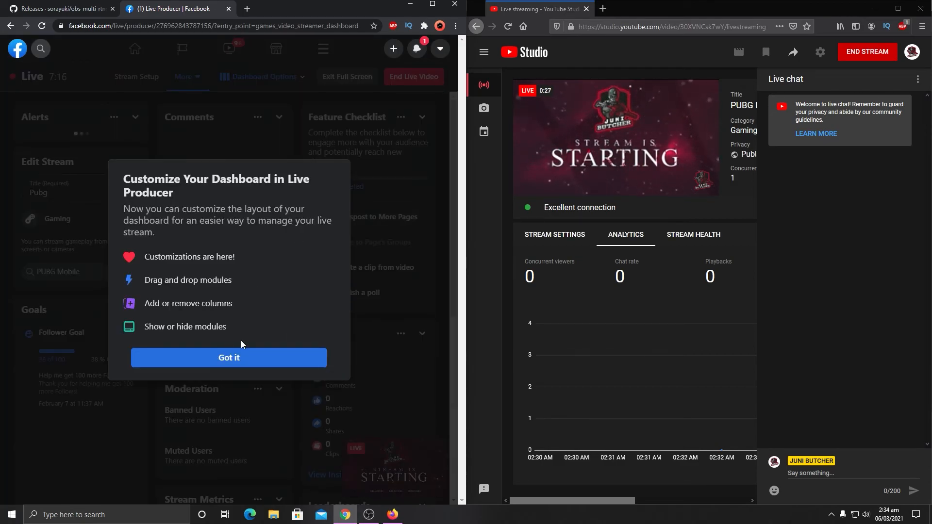
click(243, 358)
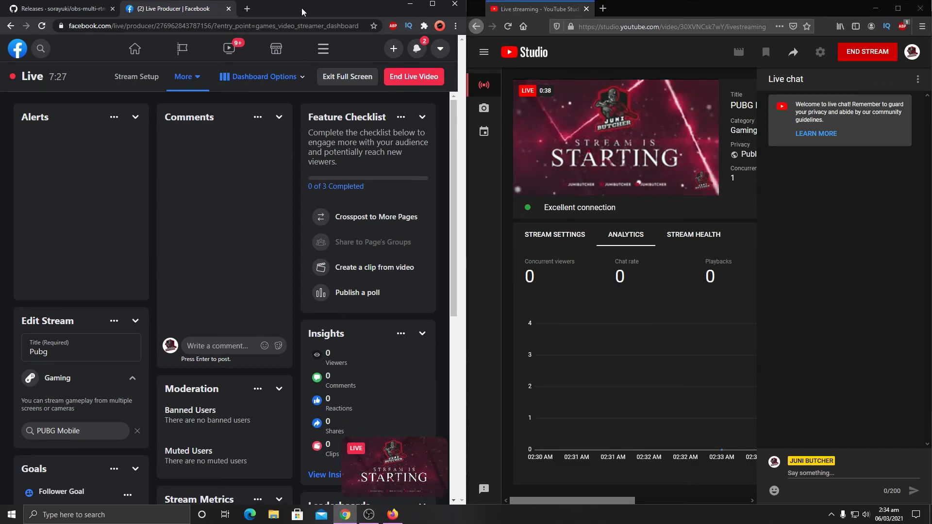
click(369, 517)
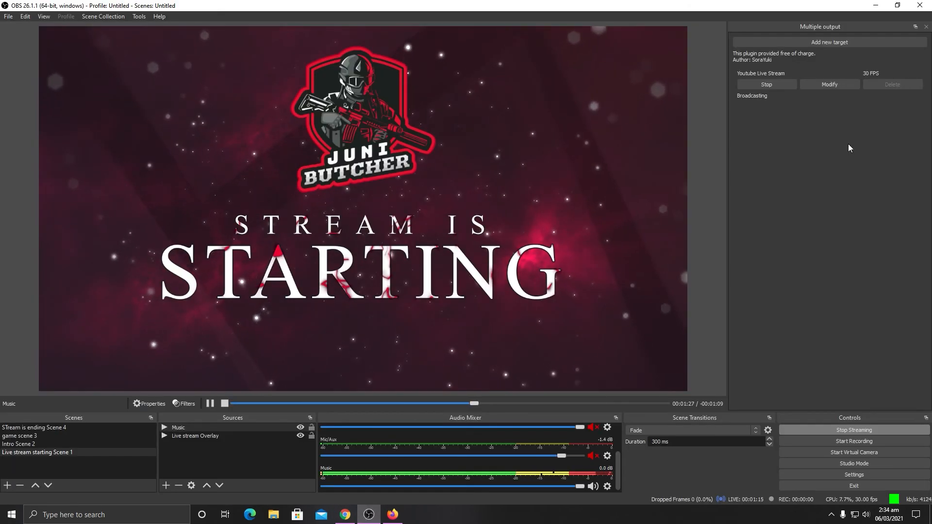